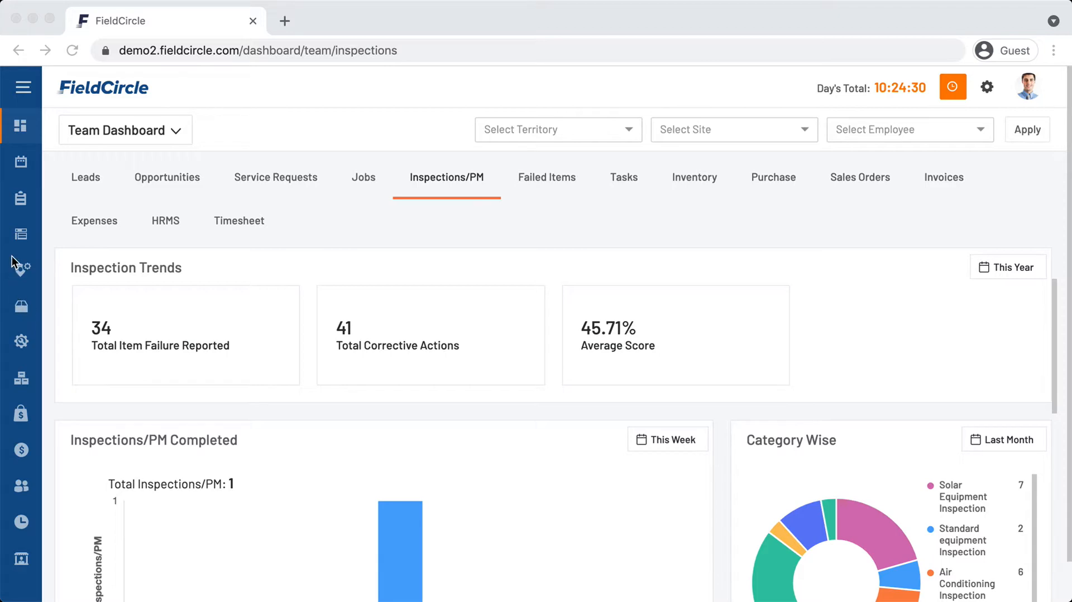
Open the list of all assets.
mouse_move(12, 251)
left_click(62, 275)
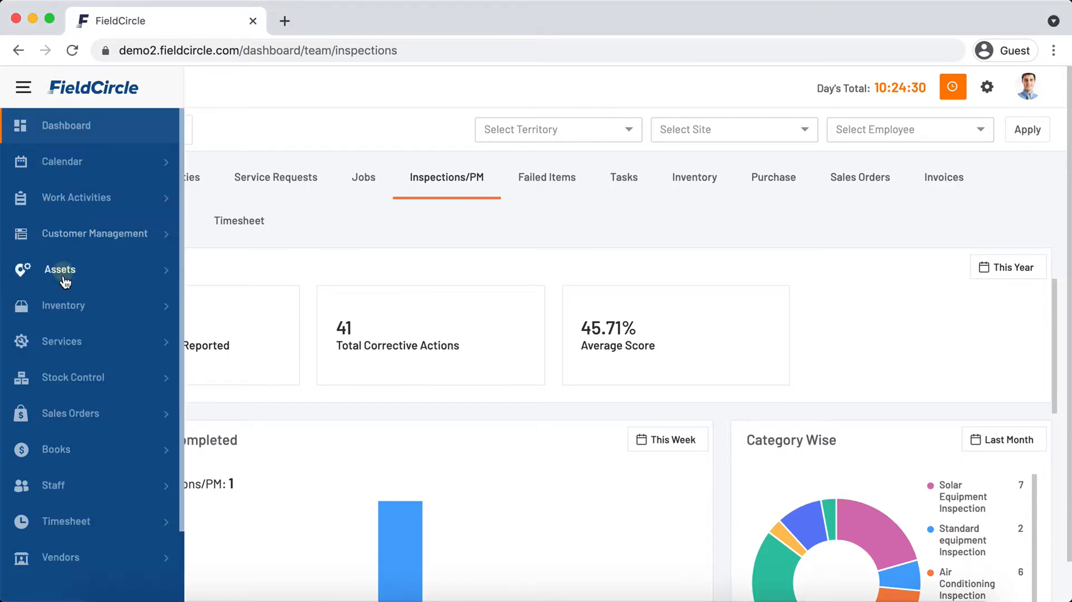
left_click(71, 300)
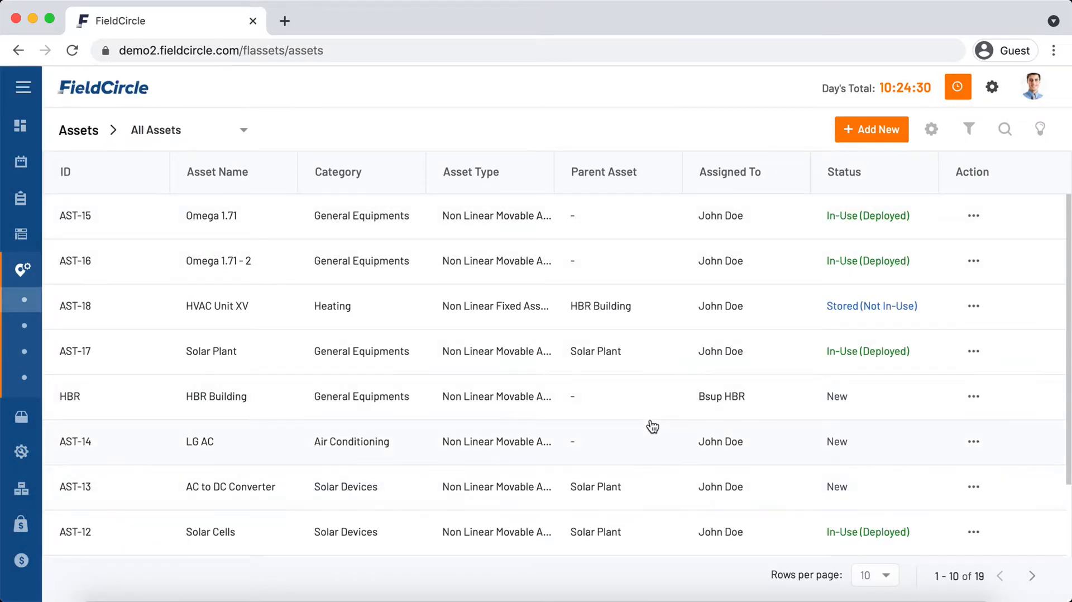
Examine the choices offered for importing asset data from a spreadsheet and close them without importing.
left_click(931, 134)
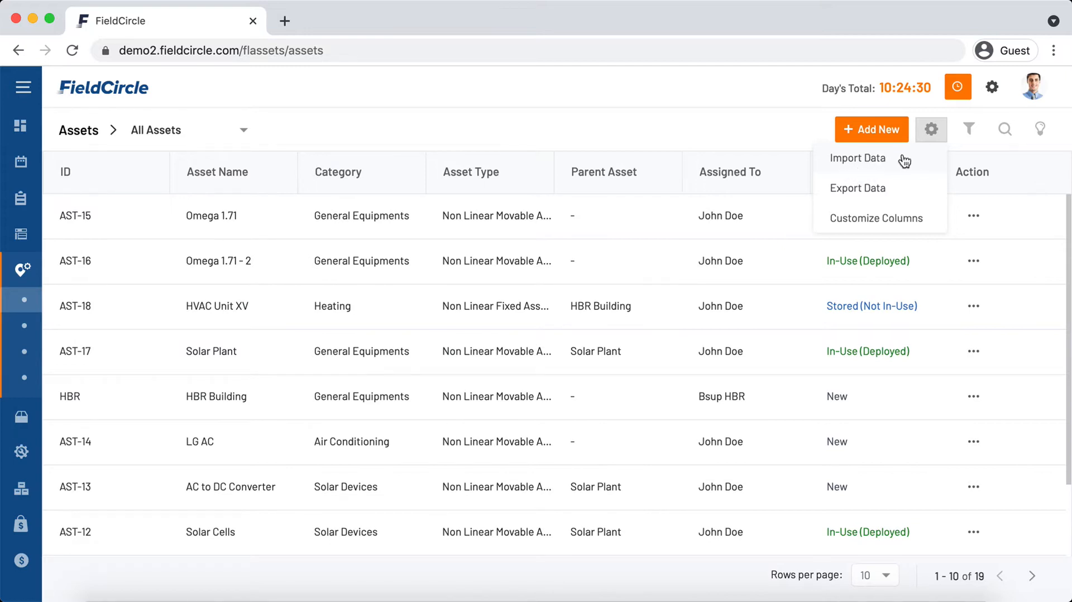
left_click(873, 163)
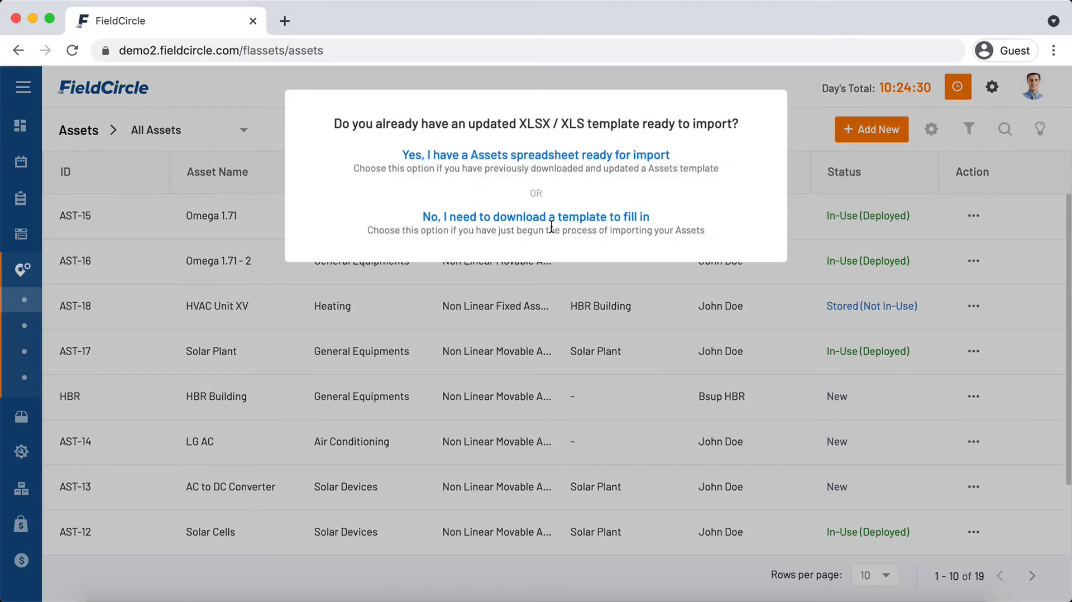
left_click(804, 147)
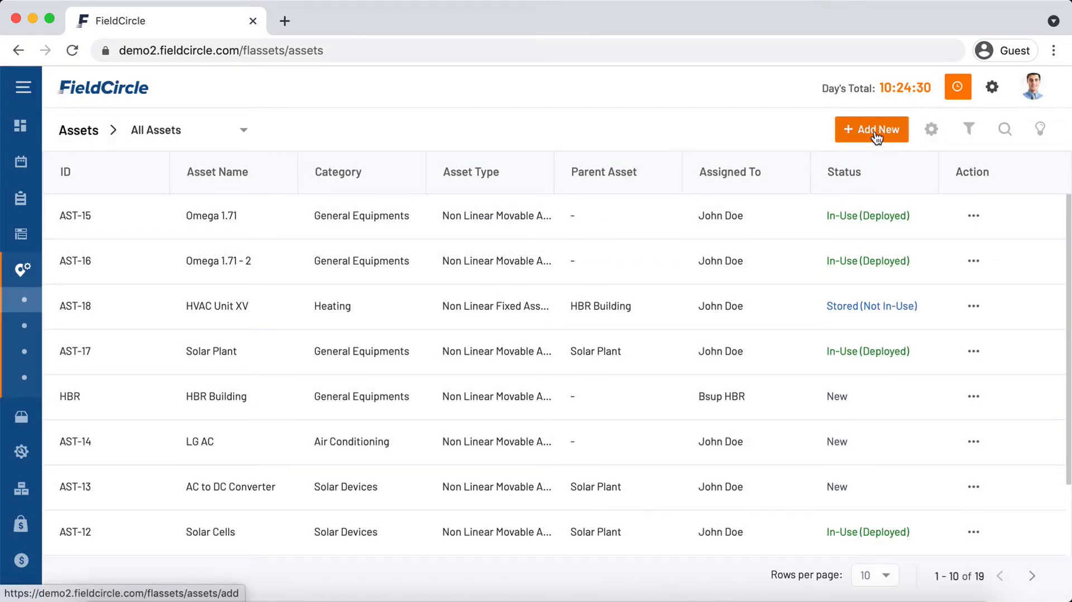
Start a new asset named HVAC M1 with serial number 124, barcode d23 and manufacturer part number 2314.
left_click(877, 136)
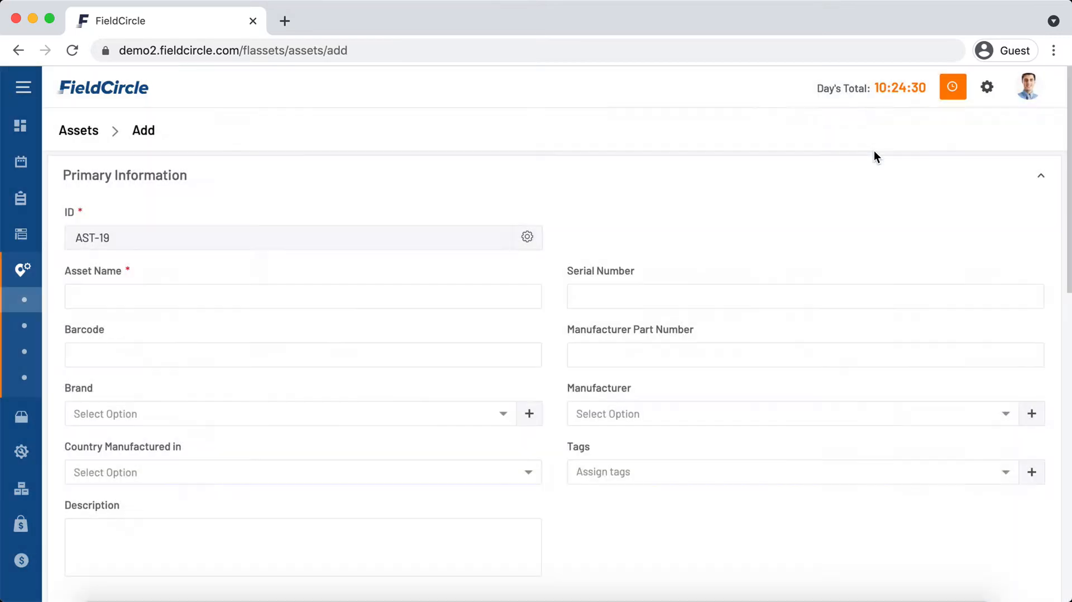
left_click(418, 289)
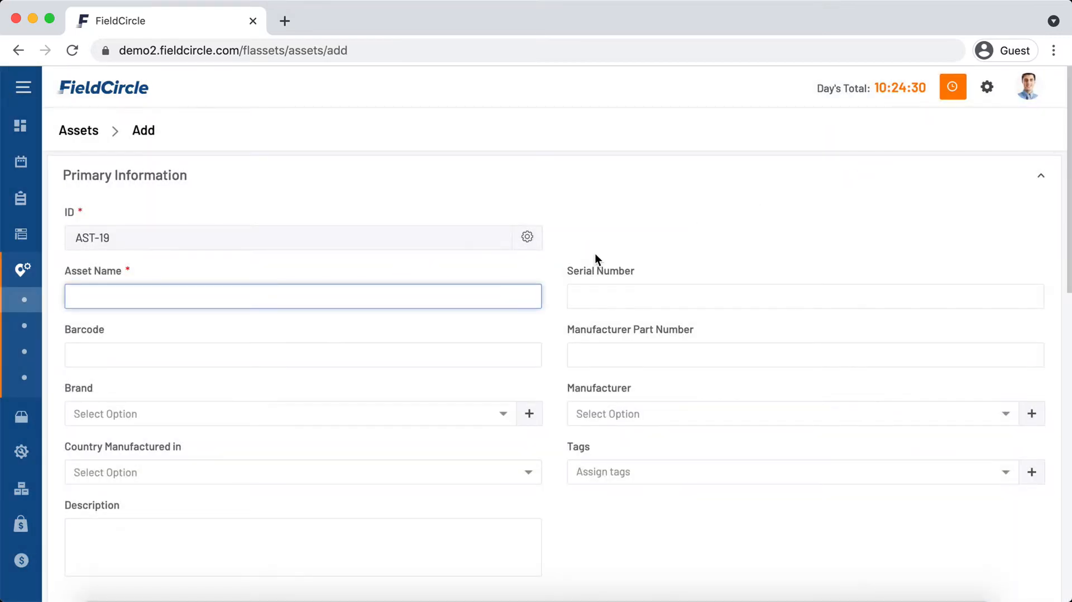
type("HVAC M1")
left_click(686, 303)
type("124")
left_click(228, 358)
type("d23")
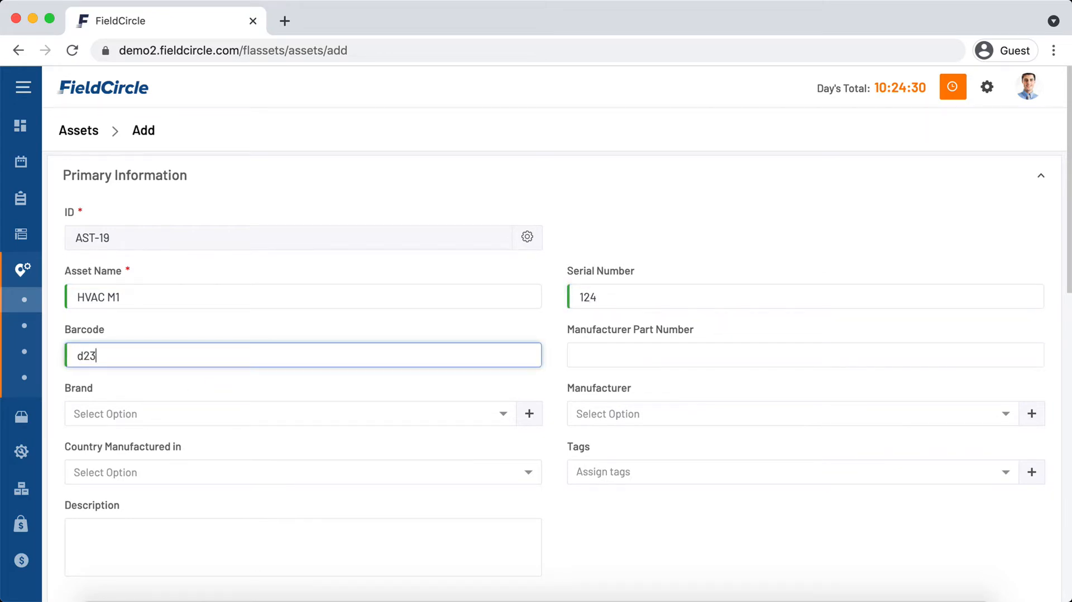
left_click(602, 353)
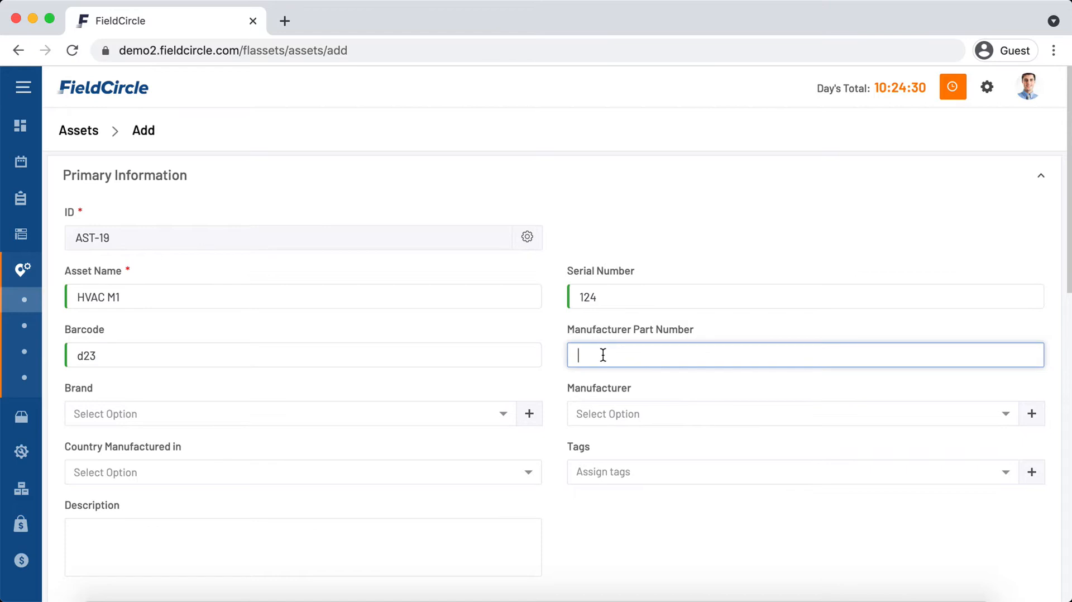
type("2314")
Set the asset's brand to Nippo, its manufacturer to Solar Plant Manufacturer and its country of manufacture to Antarctica.
scroll(411, 391, "down", 1)
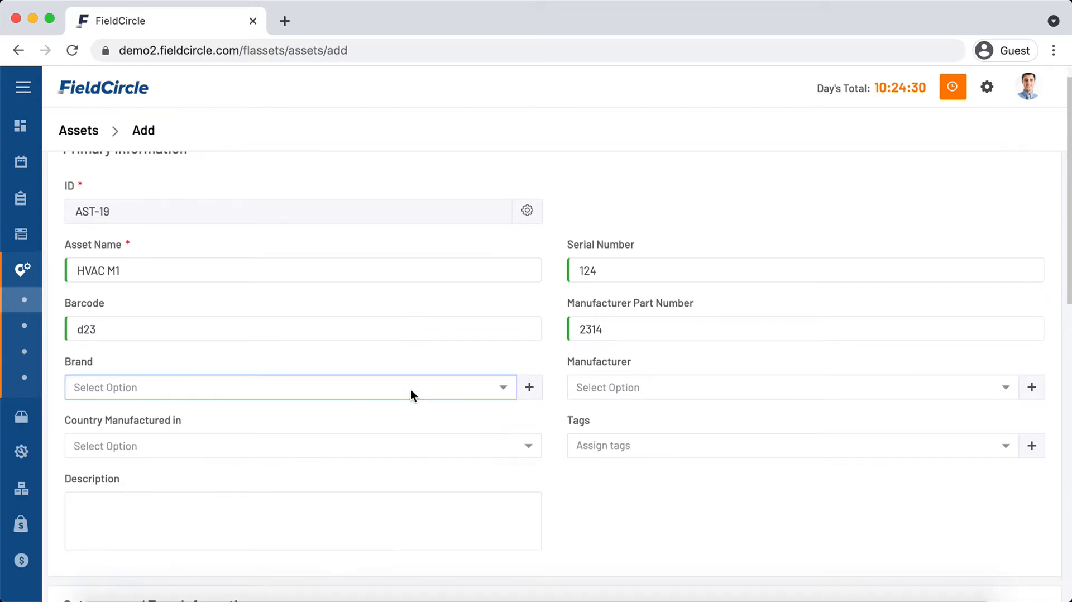
scroll(411, 390, "down", 3)
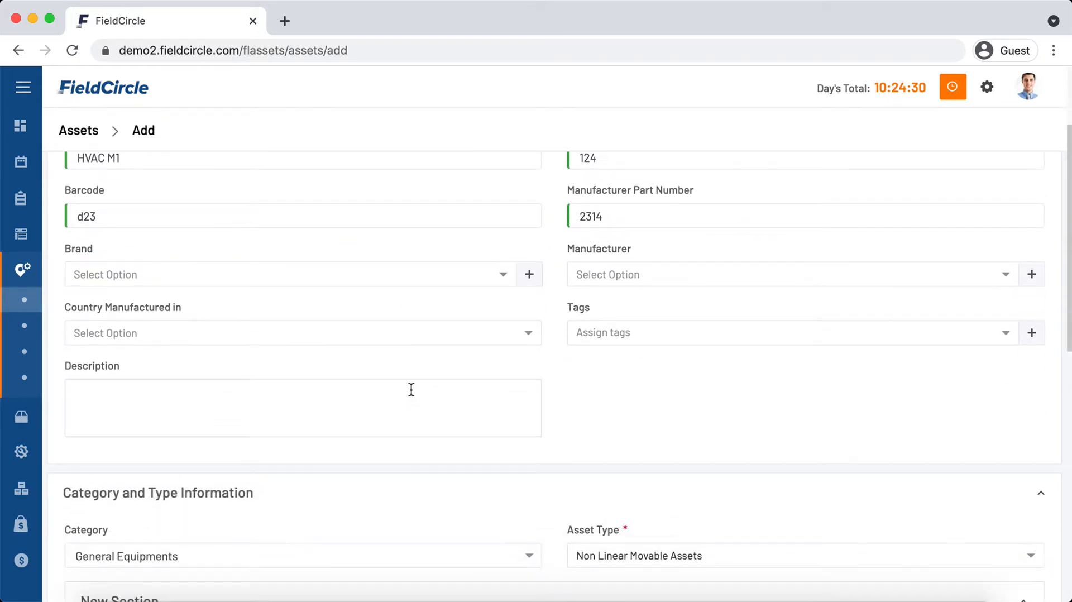
left_click(410, 271)
left_click(396, 321)
left_click(652, 274)
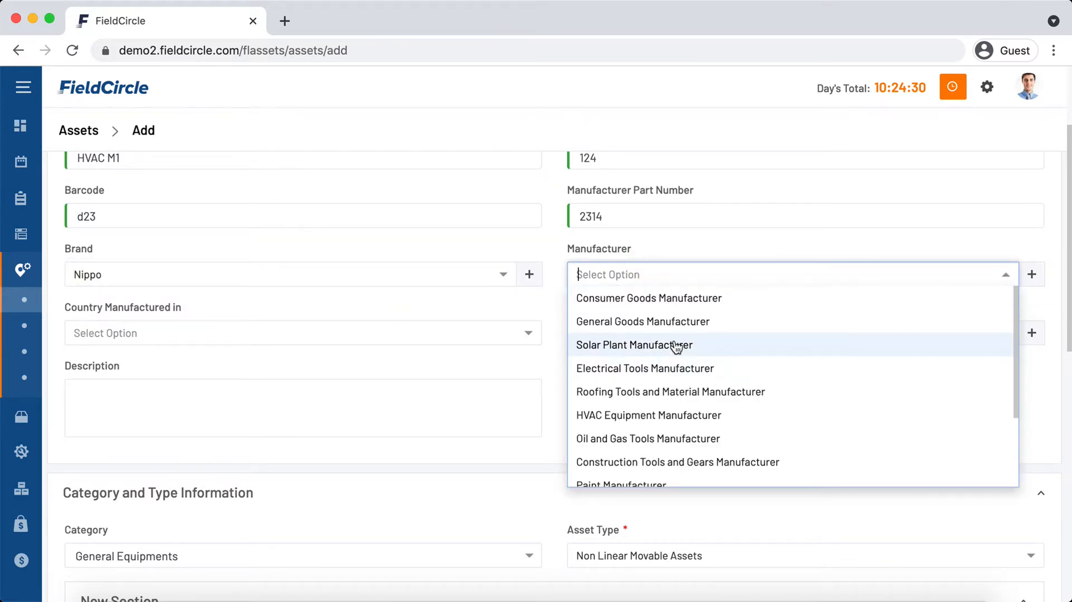
left_click(677, 346)
left_click(425, 337)
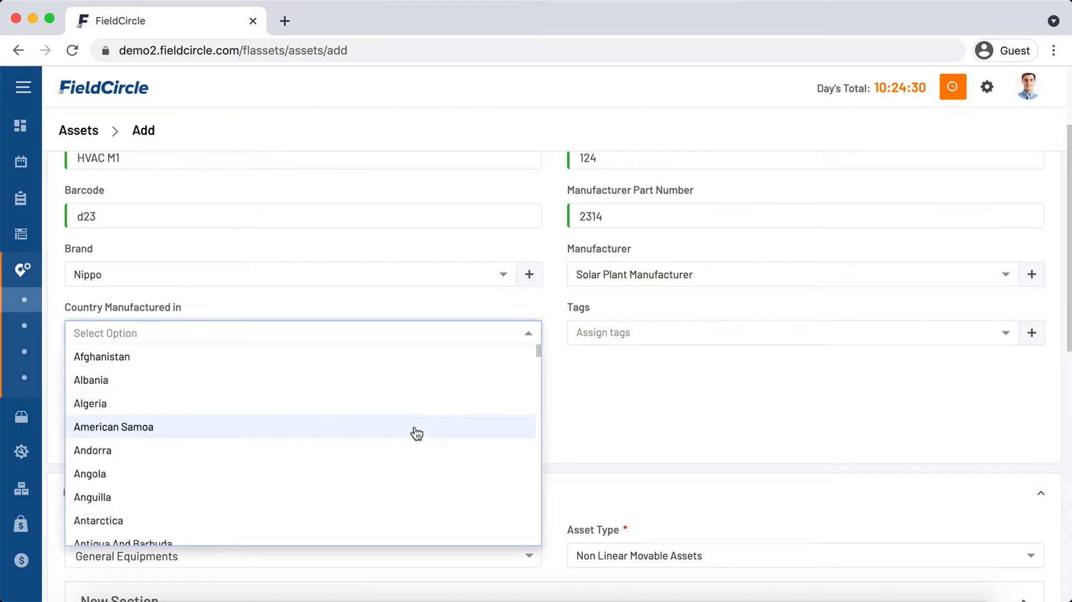
left_click(334, 531)
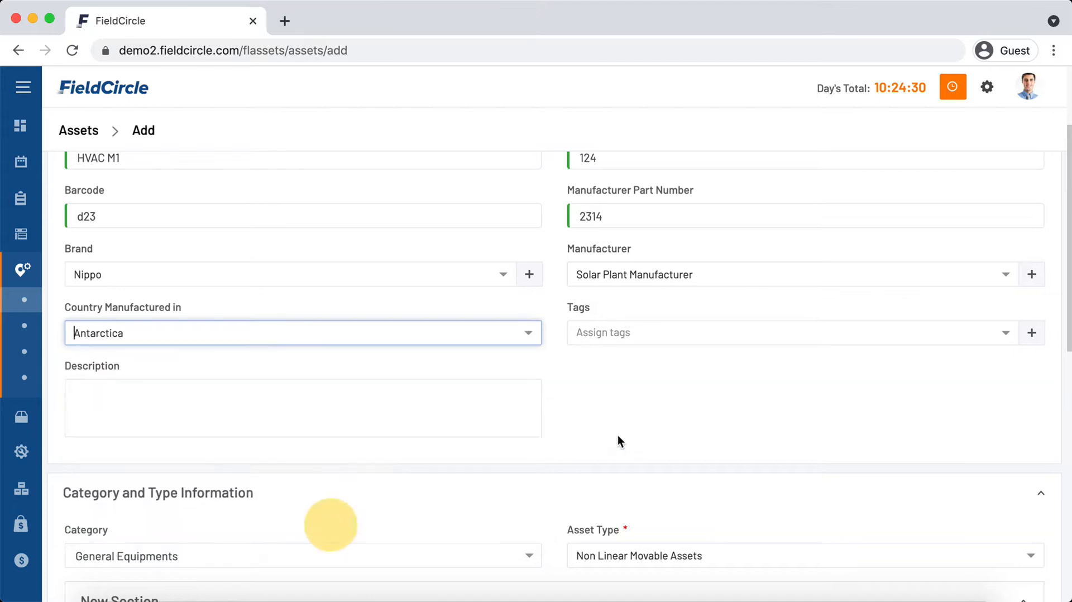
Examine the options available for the new asset's type and category without changing either.
scroll(623, 434, "down", 3)
scroll(624, 433, "down", 1)
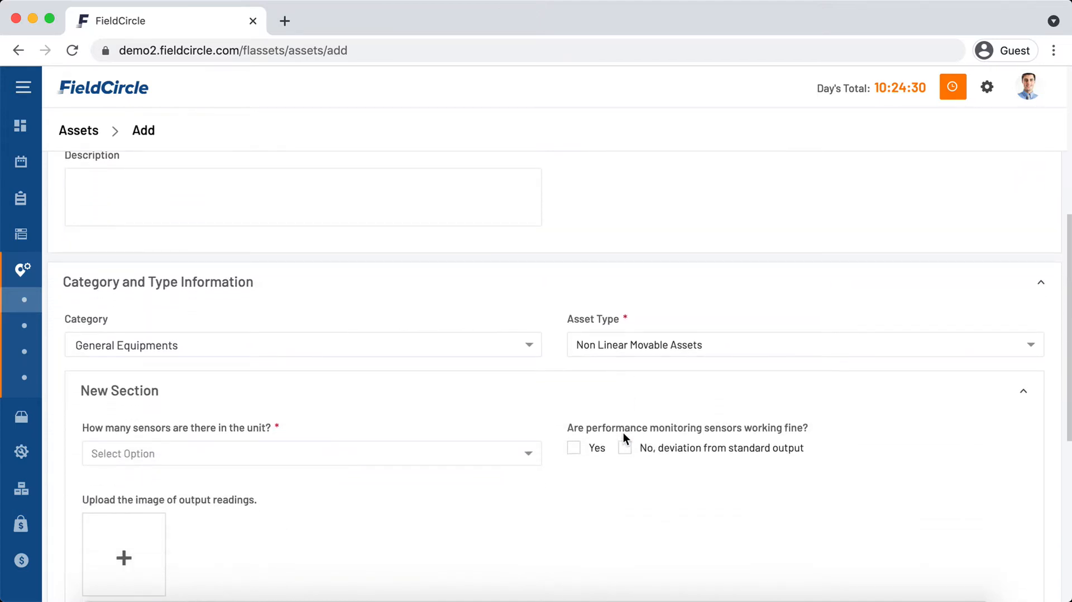
scroll(624, 435, "down", 2)
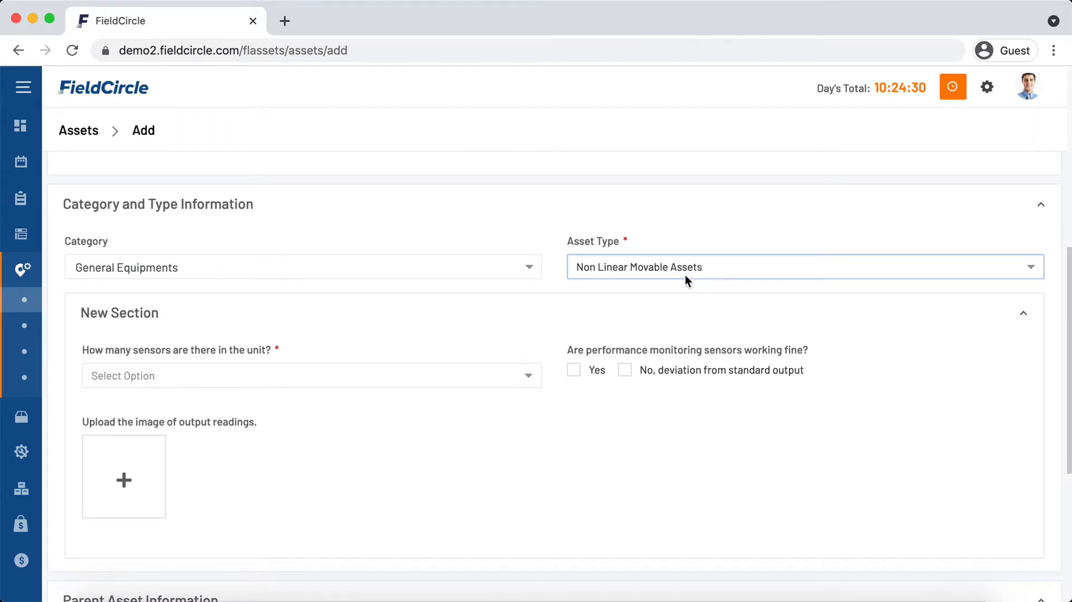
left_click(648, 268)
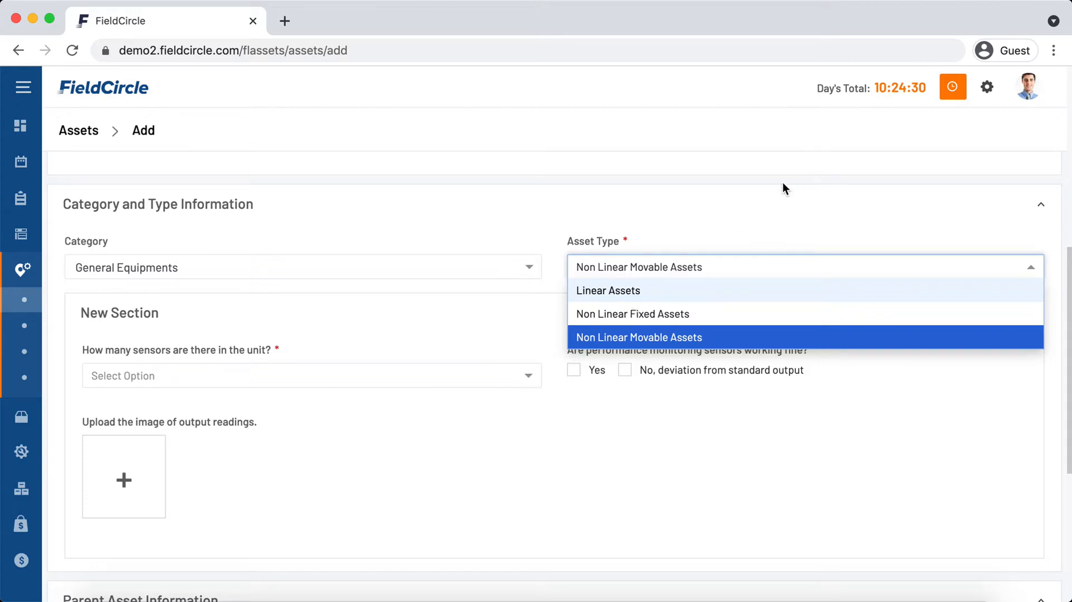
left_click(497, 219)
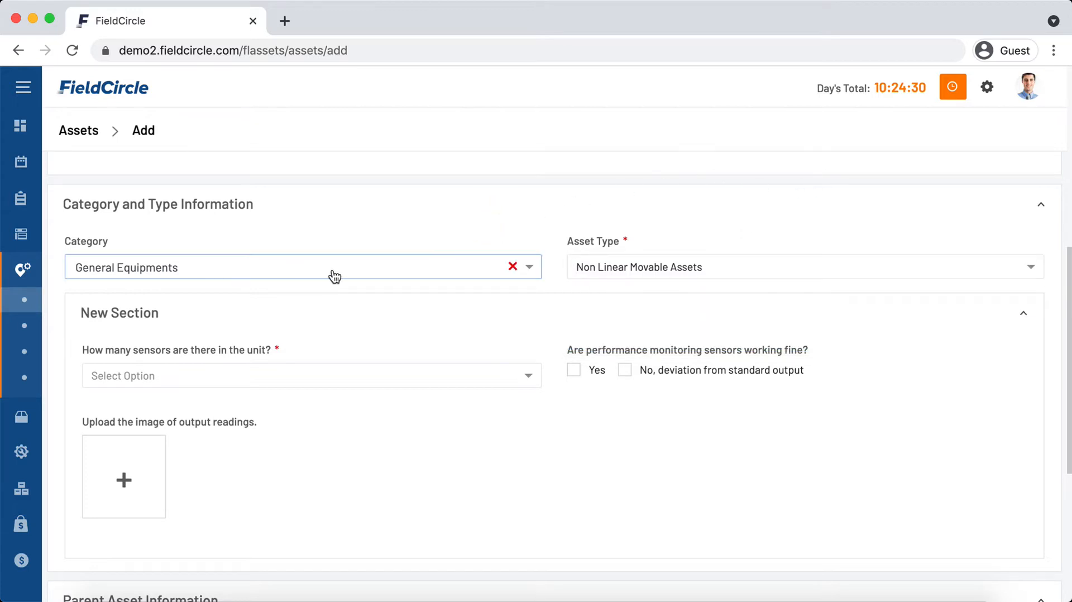
left_click(388, 276)
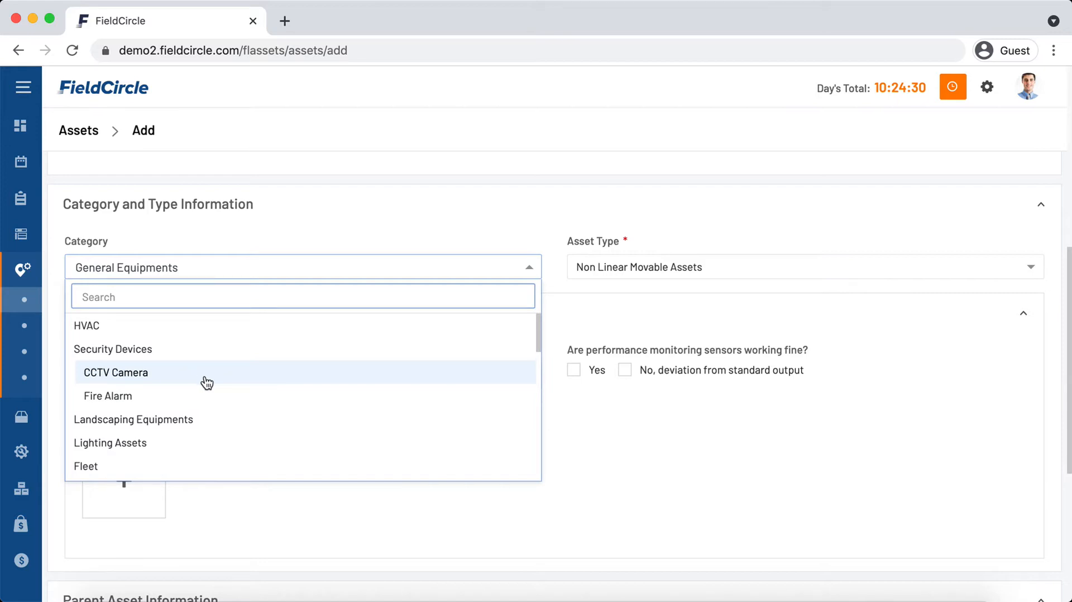
scroll(180, 426, "down", 2)
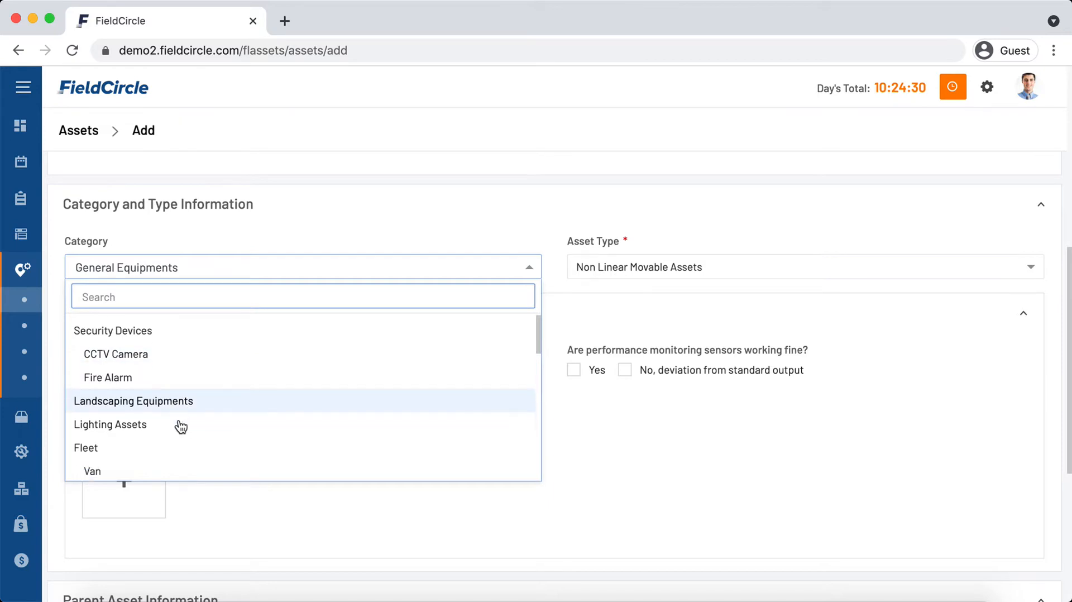
scroll(180, 426, "down", 8)
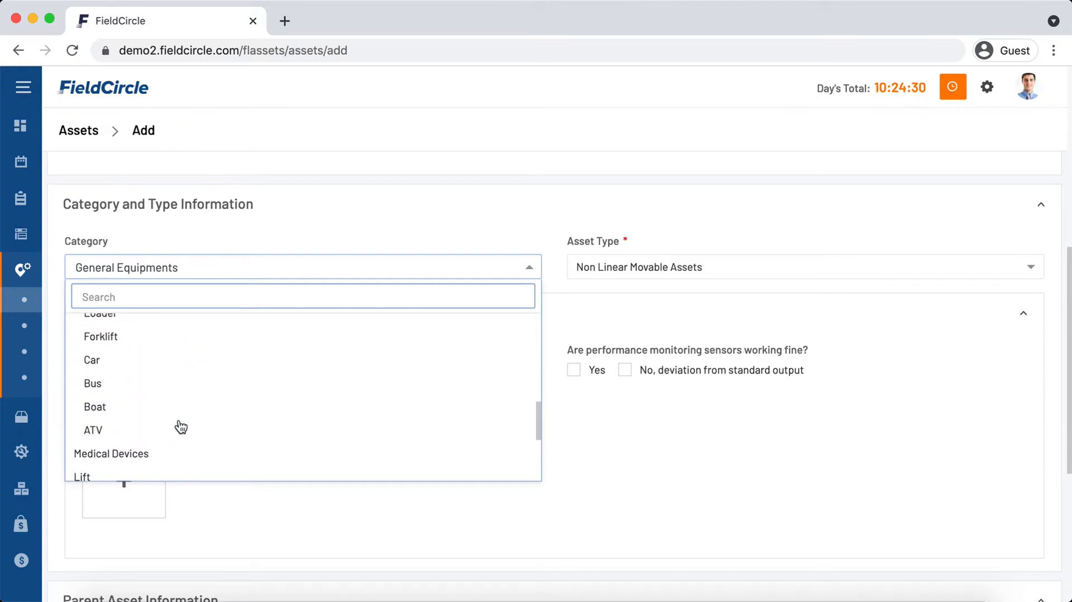
scroll(179, 426, "down", 2)
scroll(180, 426, "down", 2)
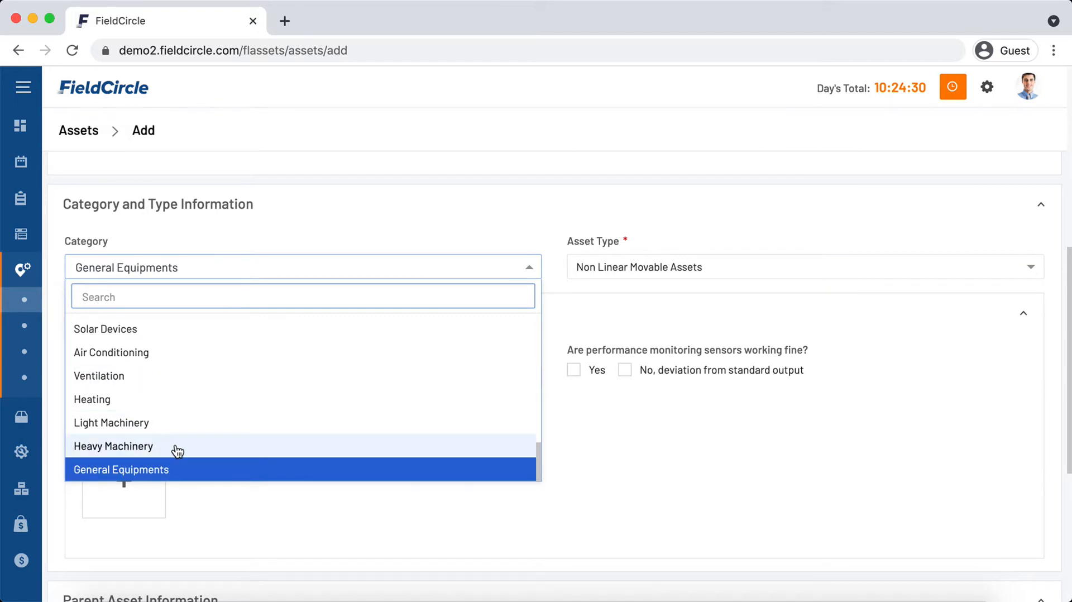
scroll(271, 406, "up", 1)
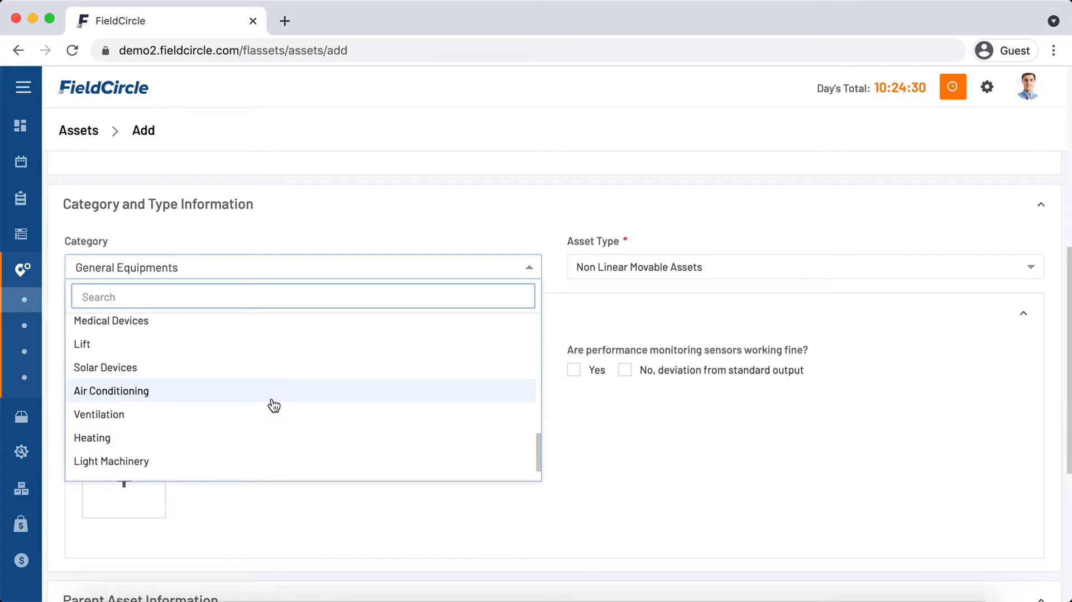
left_click(627, 423)
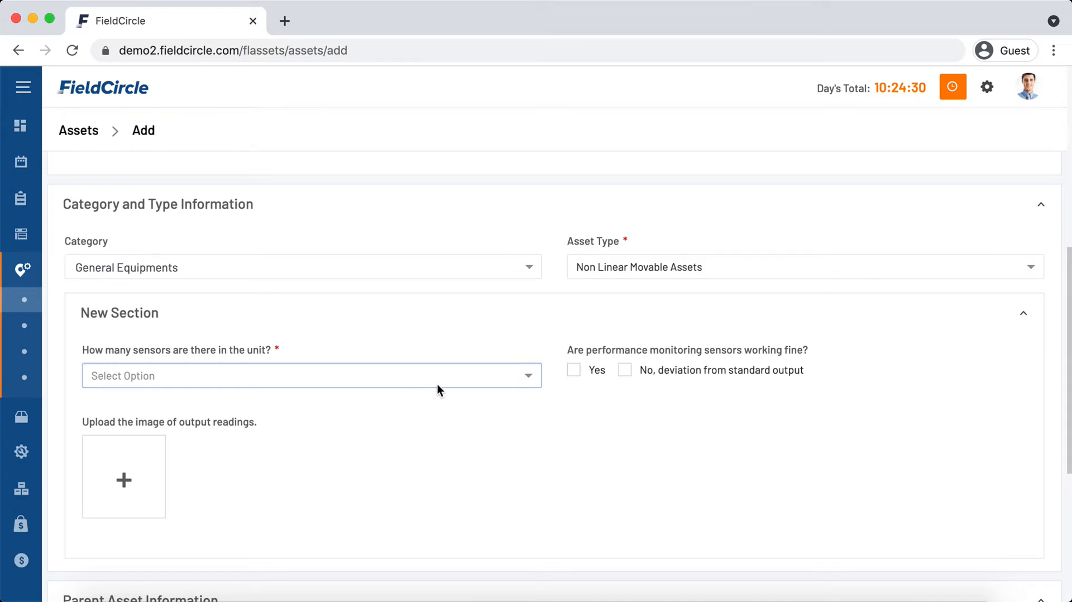
left_click(363, 274)
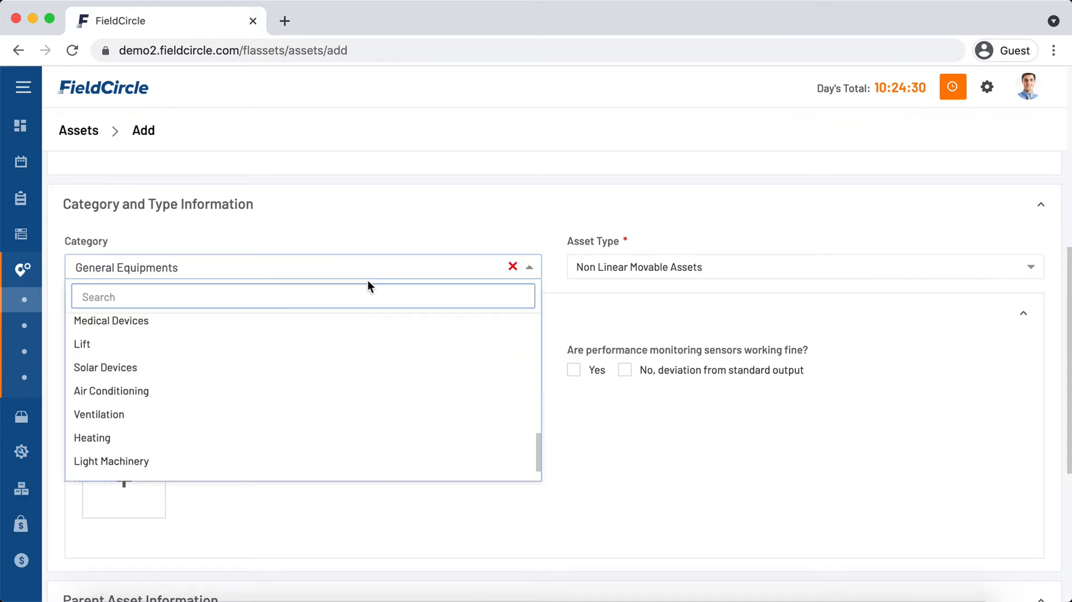
left_click(665, 462)
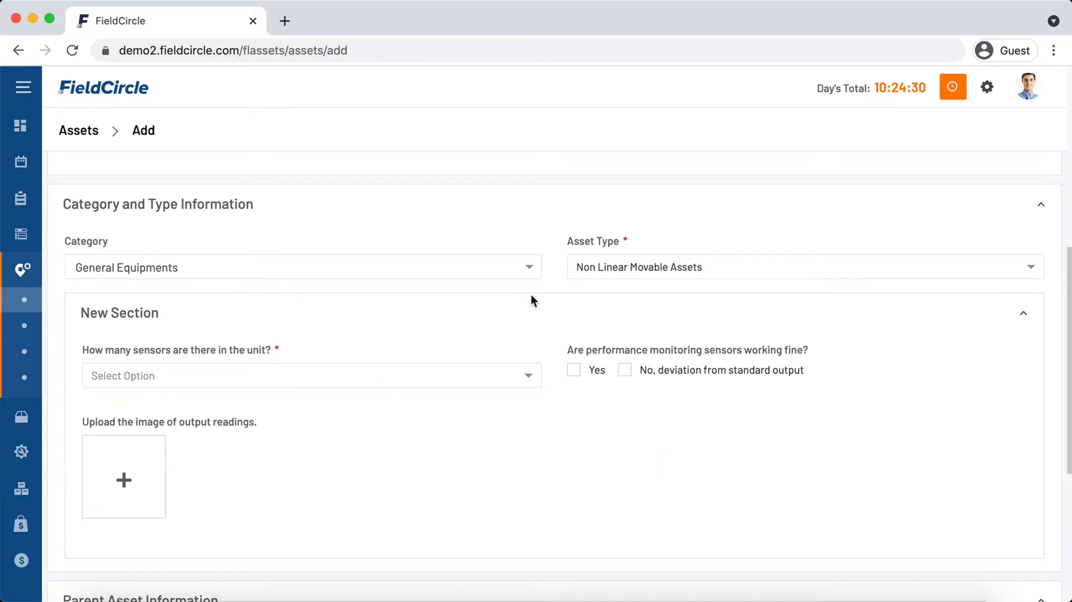
Try Solar Devices as the asset's category and return it to General Equipments.
left_click(469, 266)
left_click(306, 369)
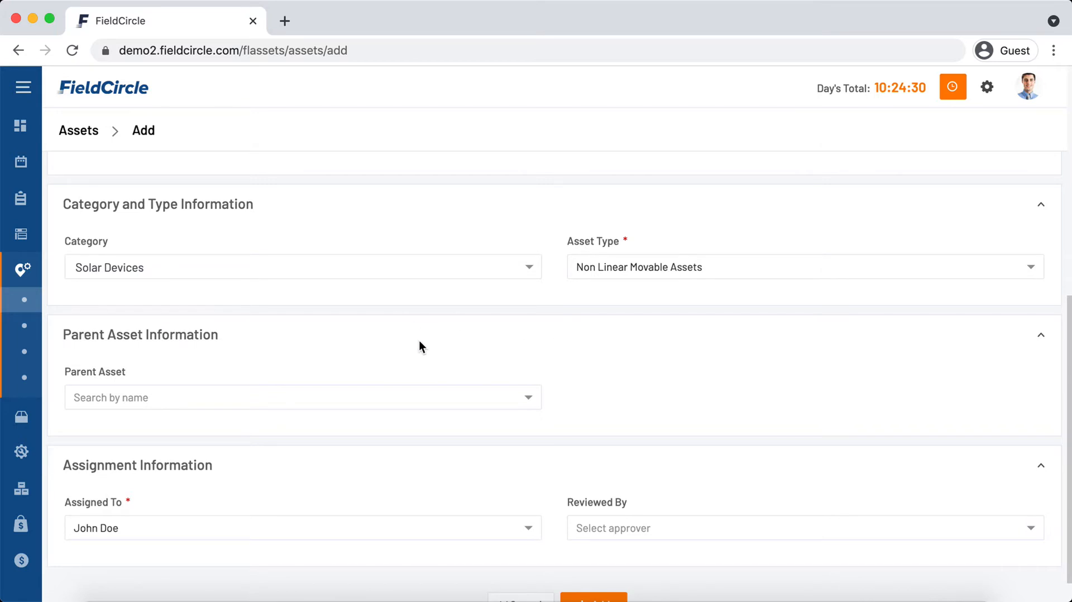
left_click(431, 273)
scroll(403, 339, "down", 2)
scroll(406, 345, "down", 1)
left_click(283, 435)
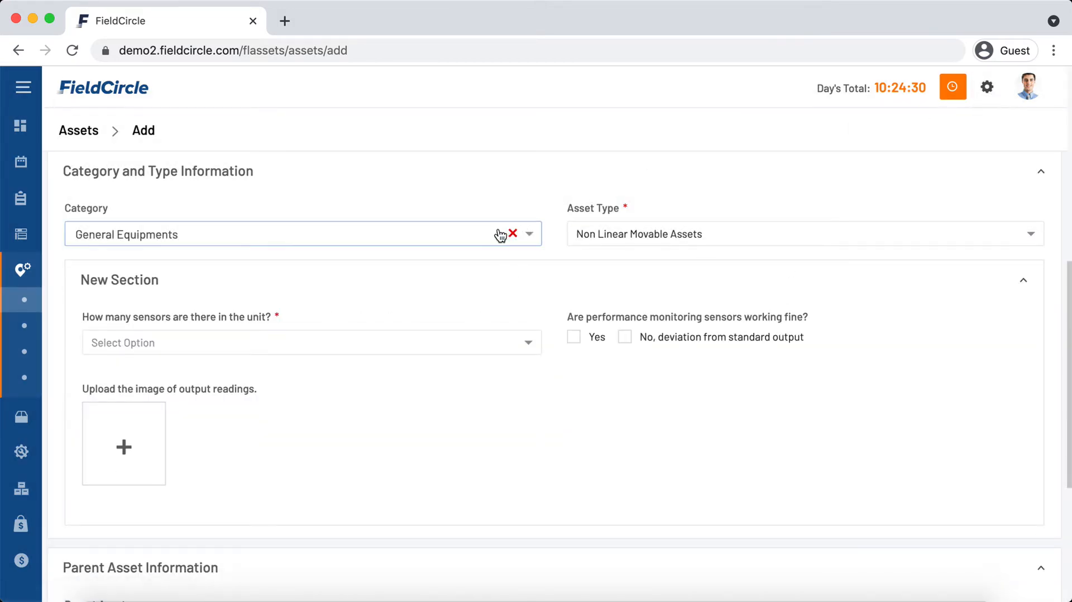
Set the number of sensors in the unit to 30 and answer Yes to the performance monitoring sensors working fine.
left_click(456, 345)
left_click(424, 369)
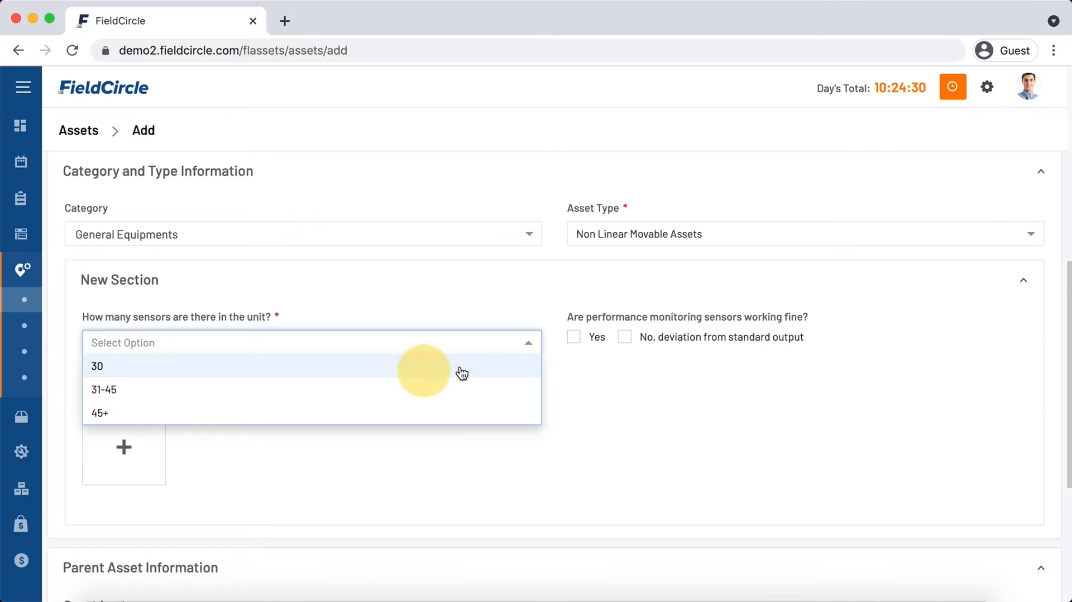
left_click(574, 337)
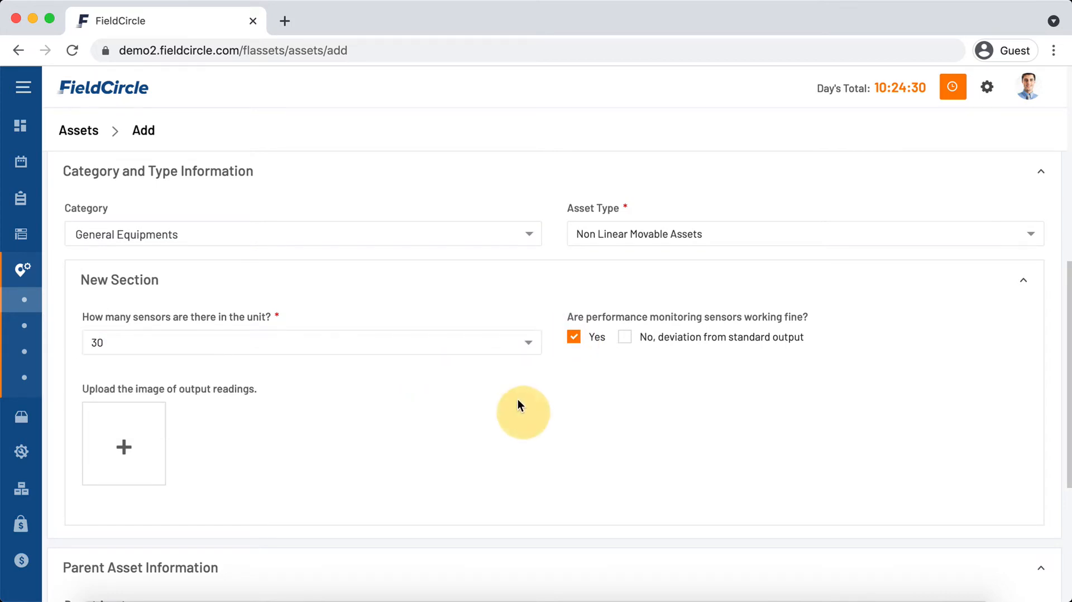
Assign HVAC Unit XV as the new asset's parent asset.
scroll(514, 391, "down", 2)
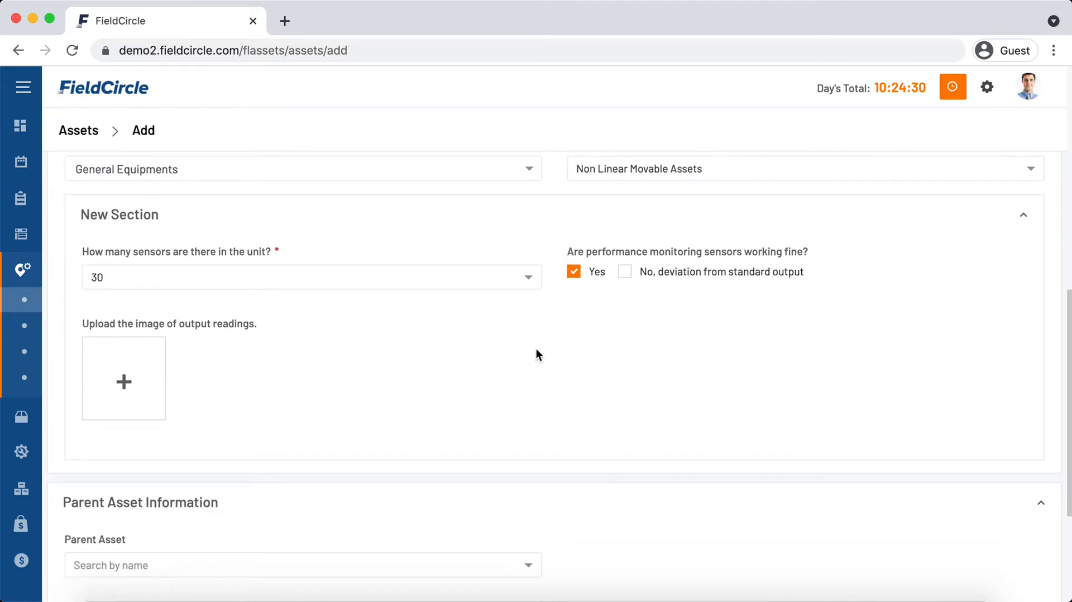
scroll(416, 387, "down", 1)
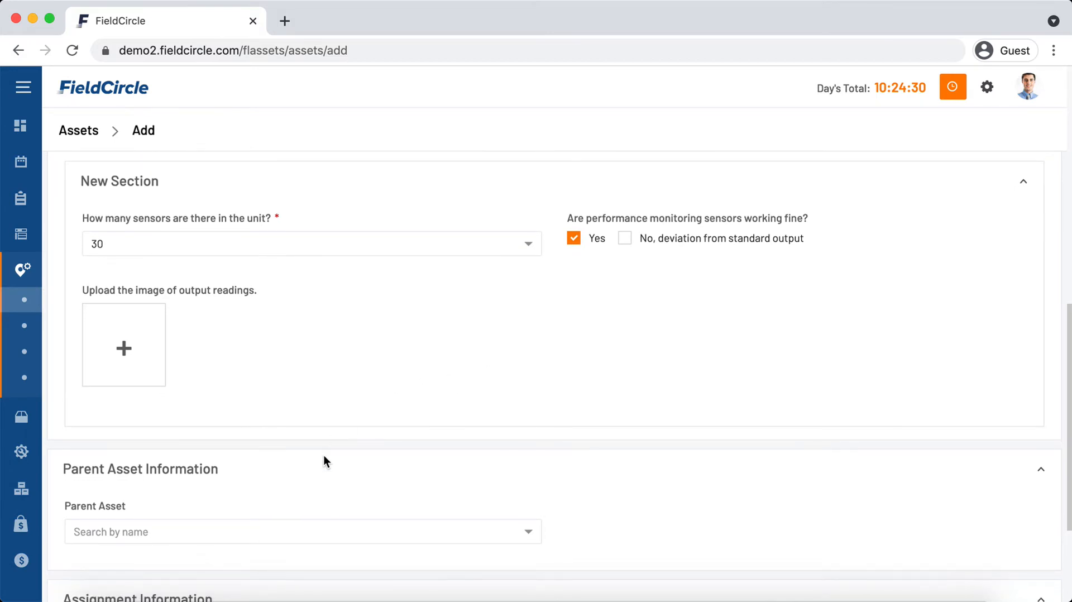
scroll(358, 449, "down", 2)
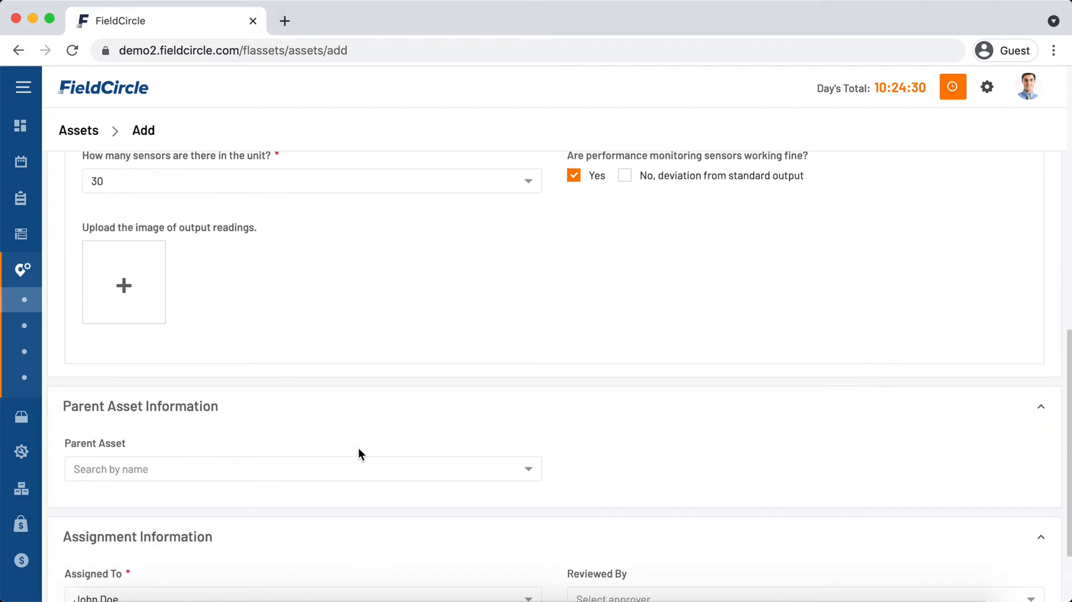
left_click(327, 472)
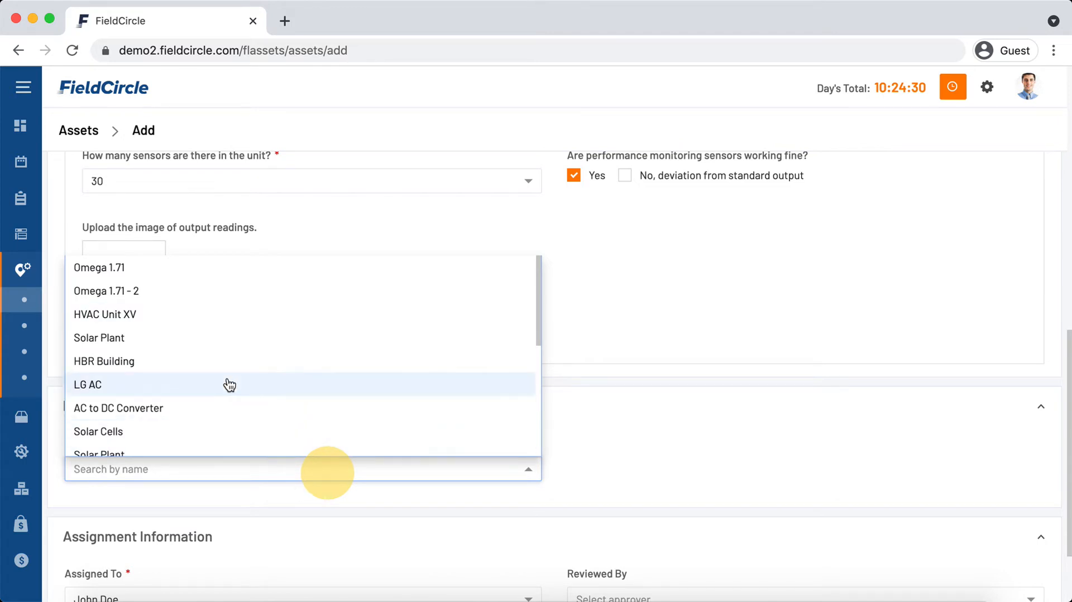
left_click(253, 317)
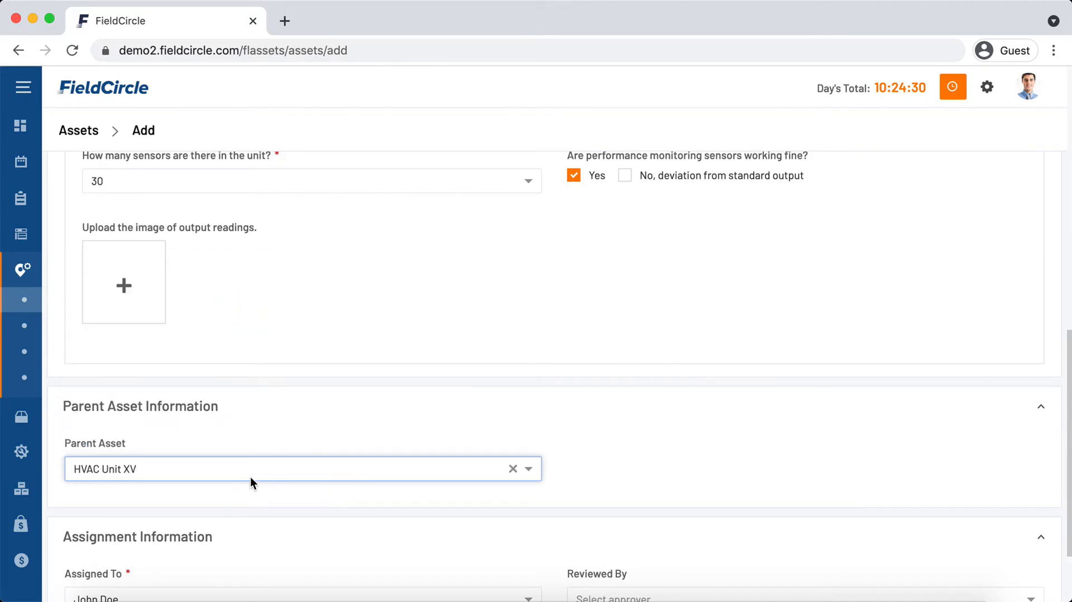
Submit the completed form to add HVAC M1 as a new asset.
left_click(697, 465)
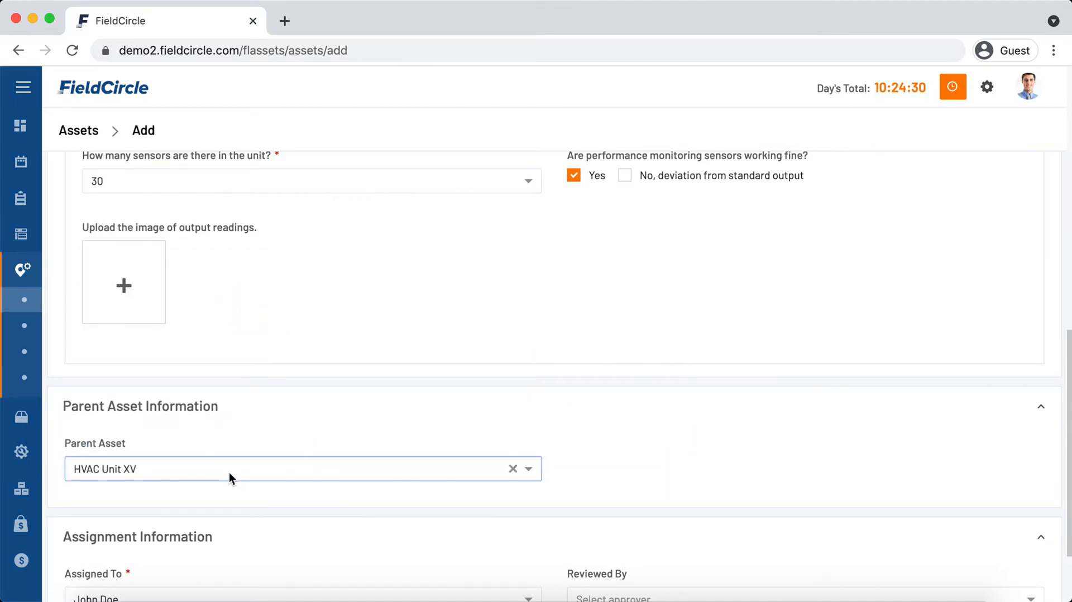
scroll(503, 439, "down", 1)
scroll(536, 431, "down", 3)
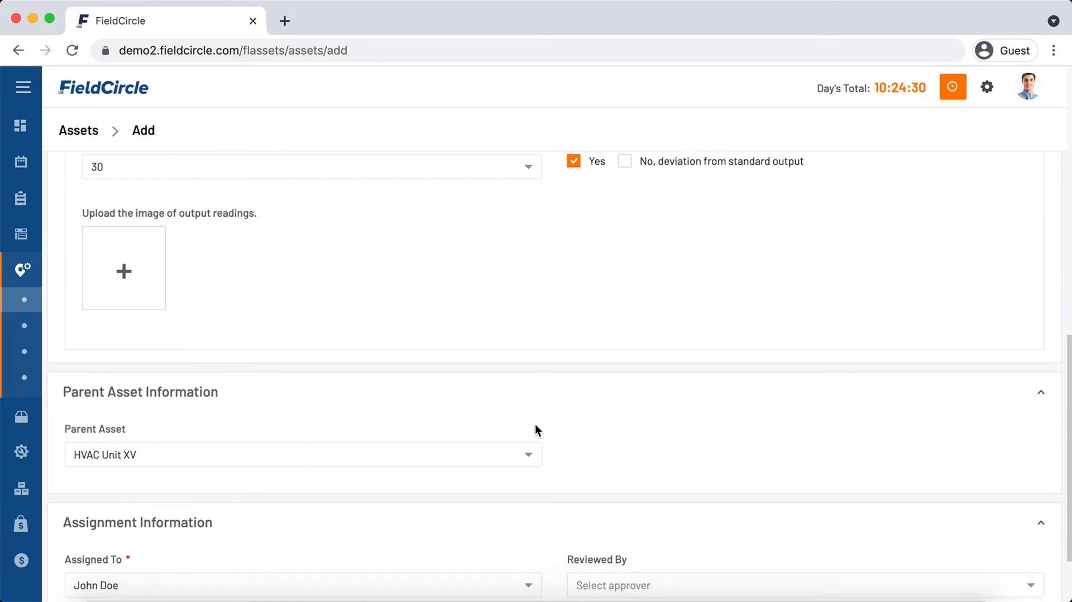
scroll(534, 425, "down", 1)
scroll(534, 427, "up", 2)
scroll(311, 495, "down", 1)
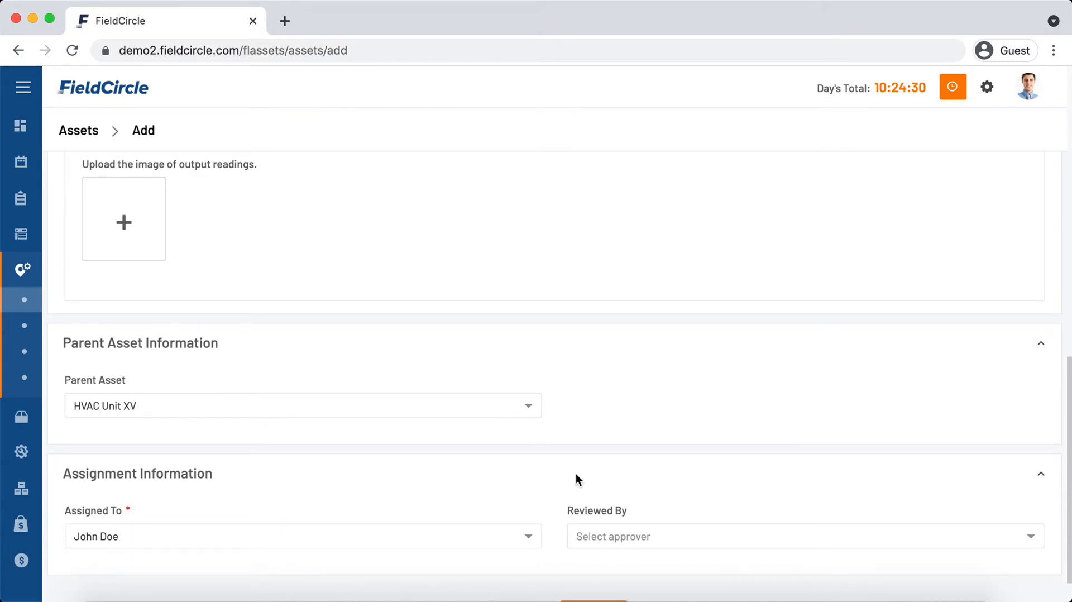
scroll(575, 475, "down", 2)
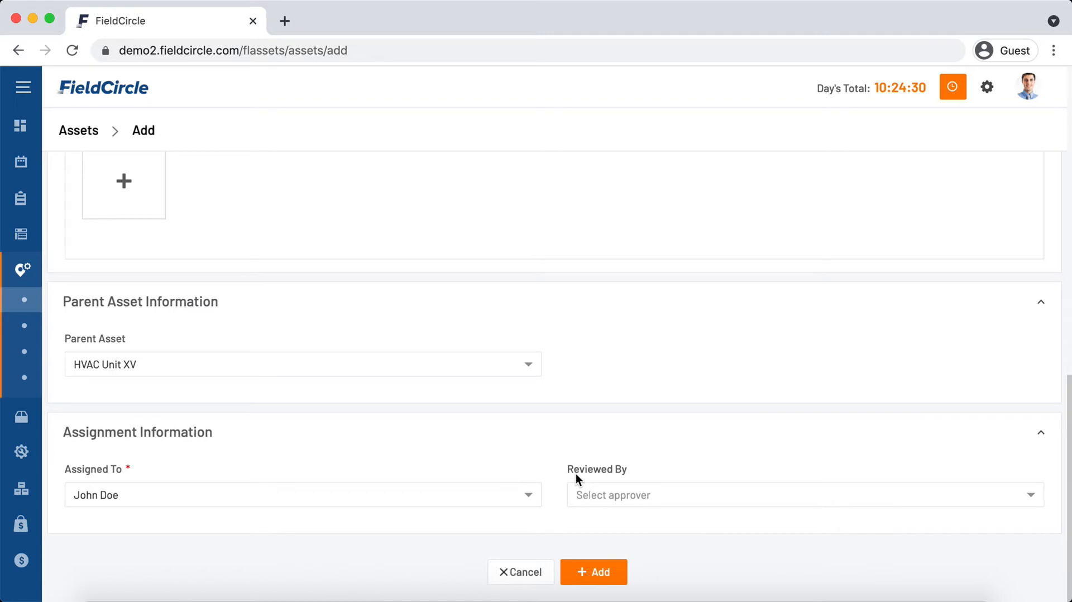
left_click(599, 580)
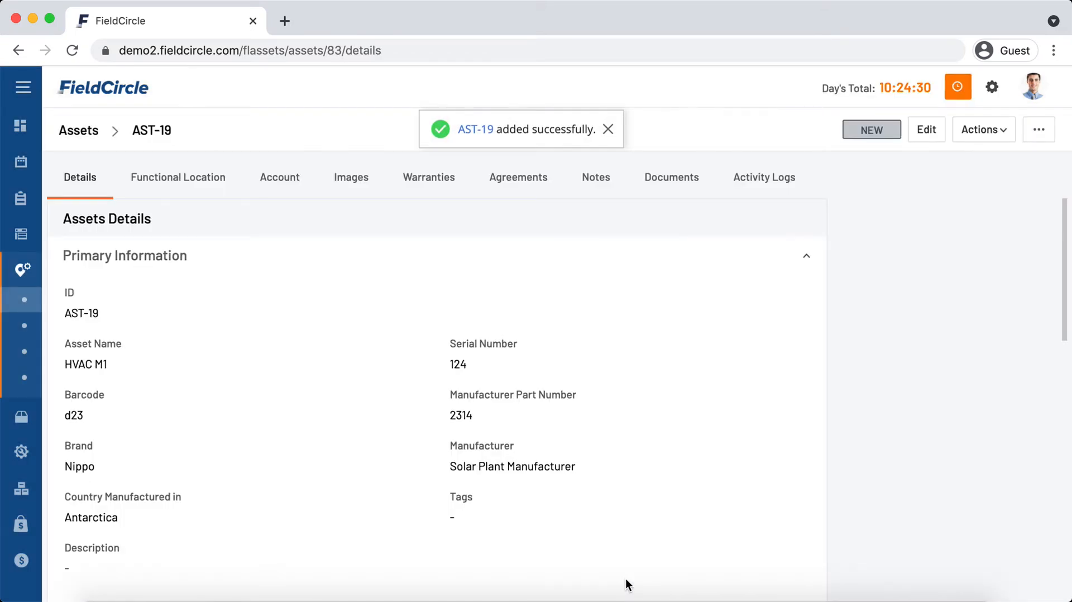
Review the new asset's details along with its functional location and account records.
scroll(507, 427, "down", 12)
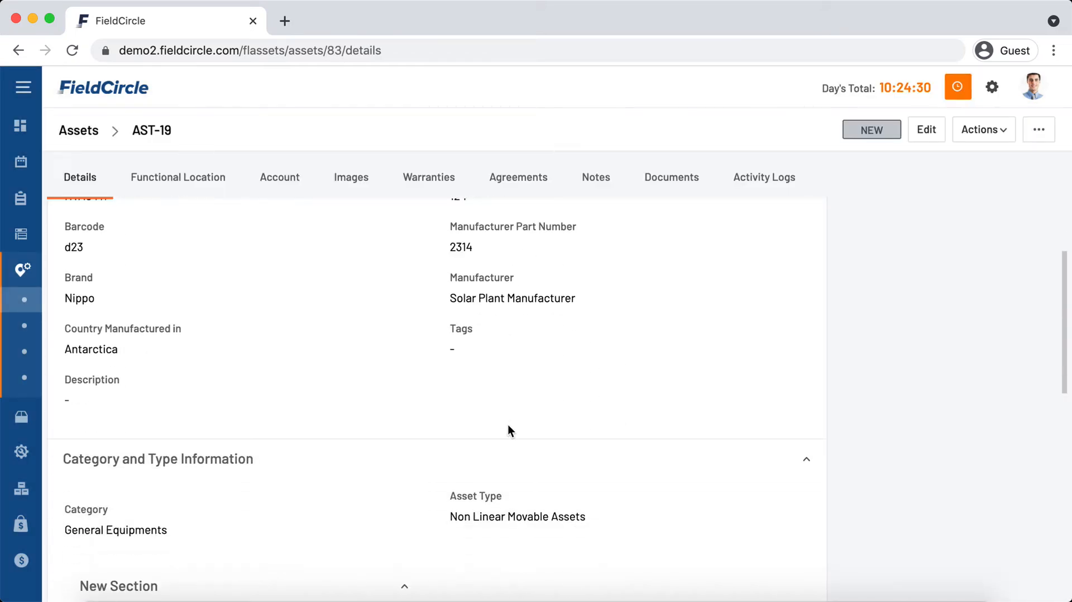
scroll(507, 425, "down", 1)
scroll(508, 424, "up", 2)
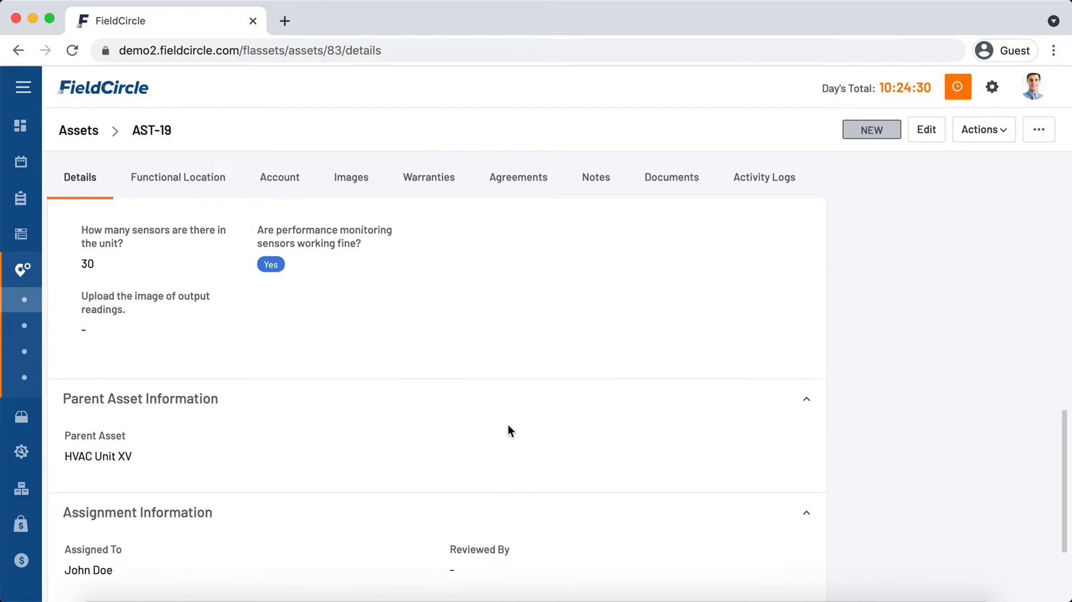
scroll(507, 425, "down", 3)
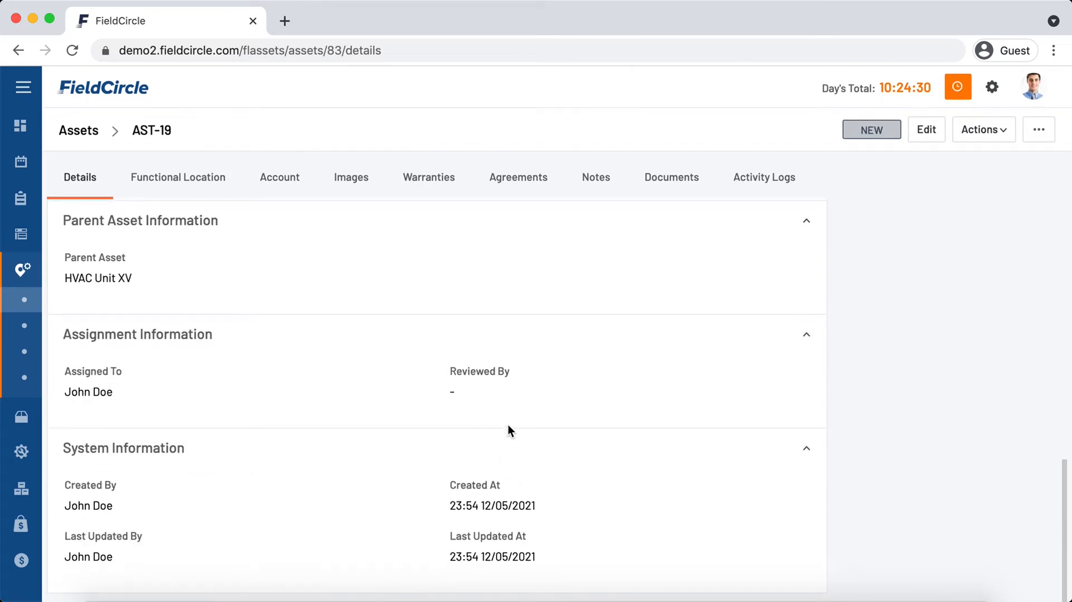
left_click(215, 176)
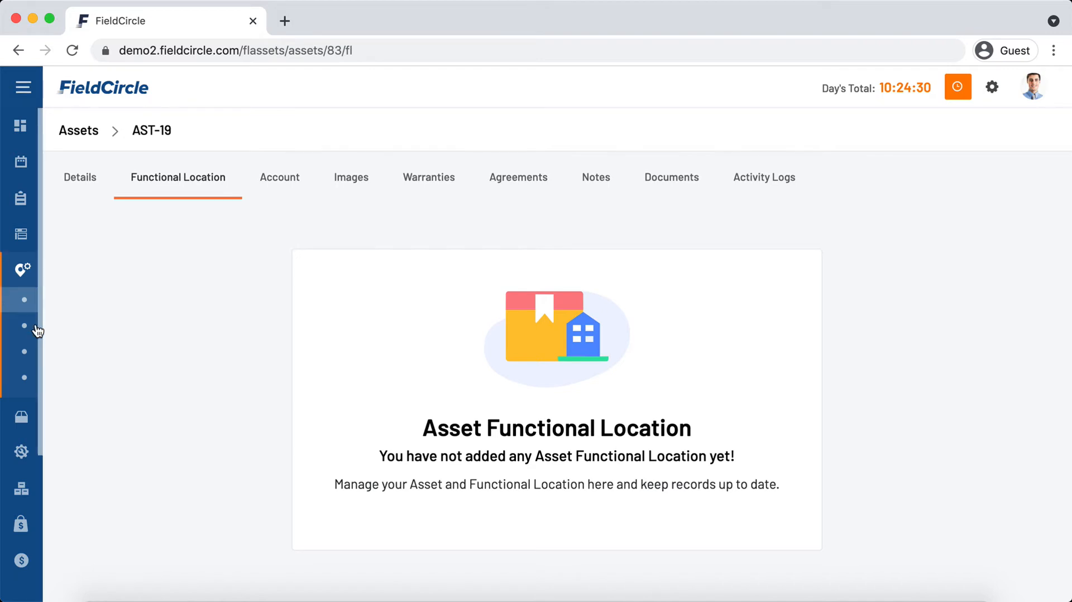
mouse_move(32, 334)
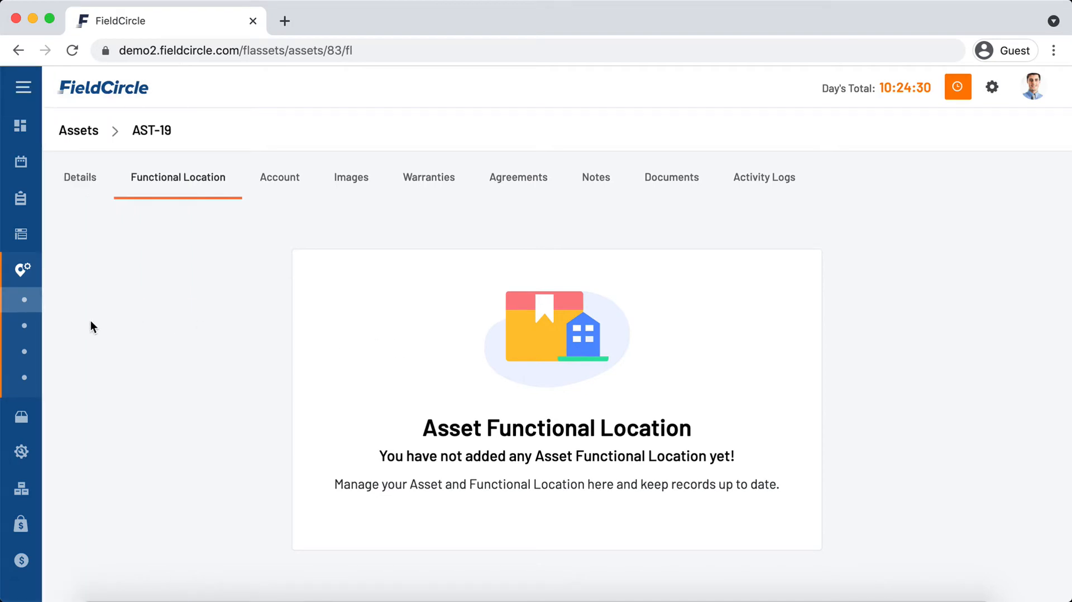
left_click(279, 180)
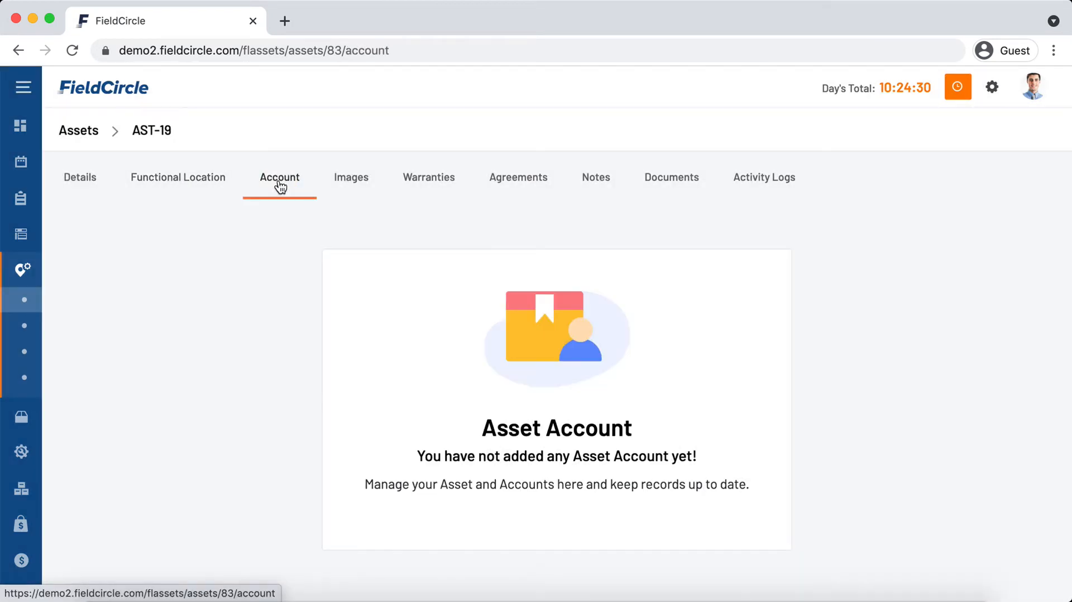
Start attaching a warranty to HVAC M1 and select Warranty 2 years as its warranty agreement.
left_click(434, 180)
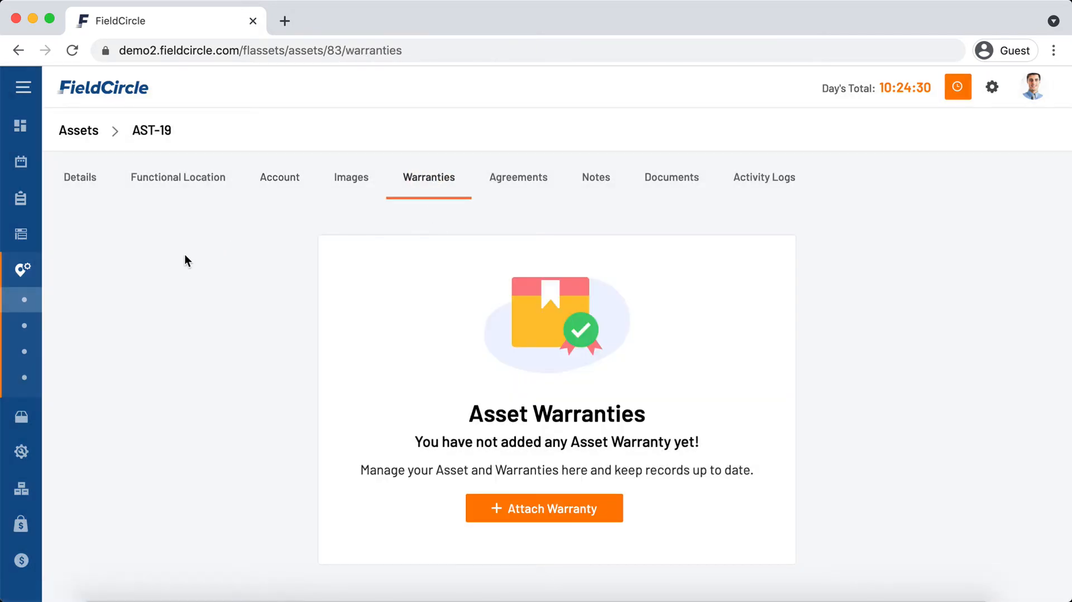
left_click(517, 510)
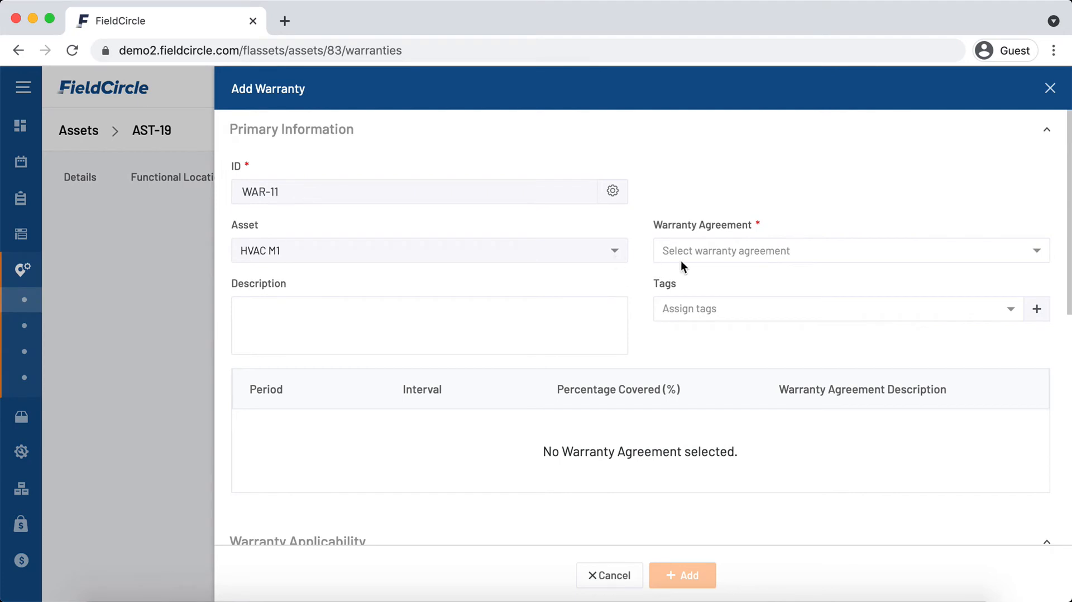
left_click(885, 250)
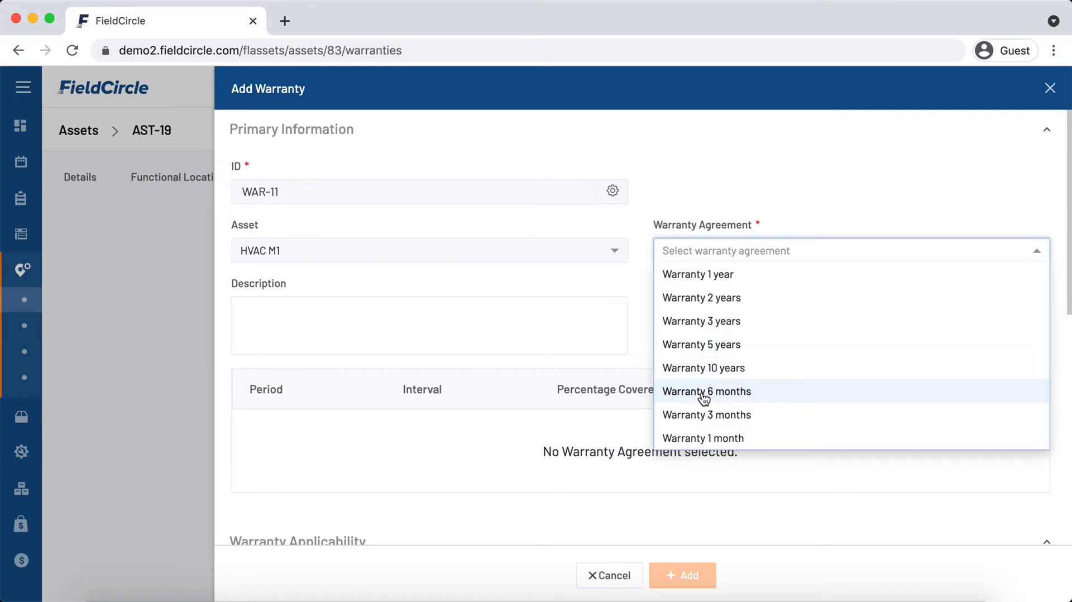
left_click(725, 308)
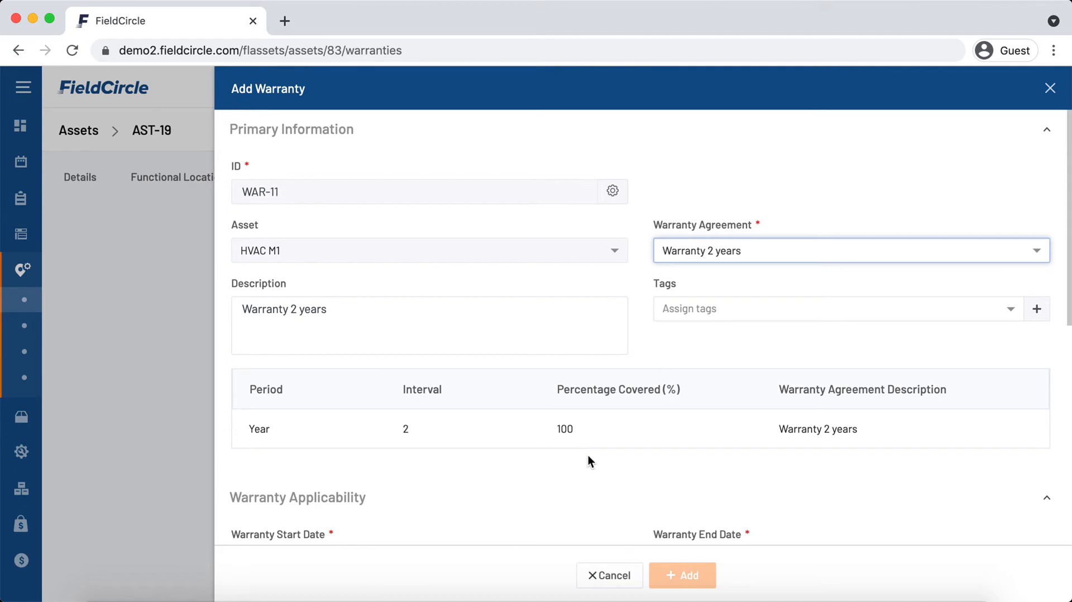
Set the warranty start date to 18/05/2021.
scroll(592, 477, "down", 1)
scroll(591, 472, "down", 2)
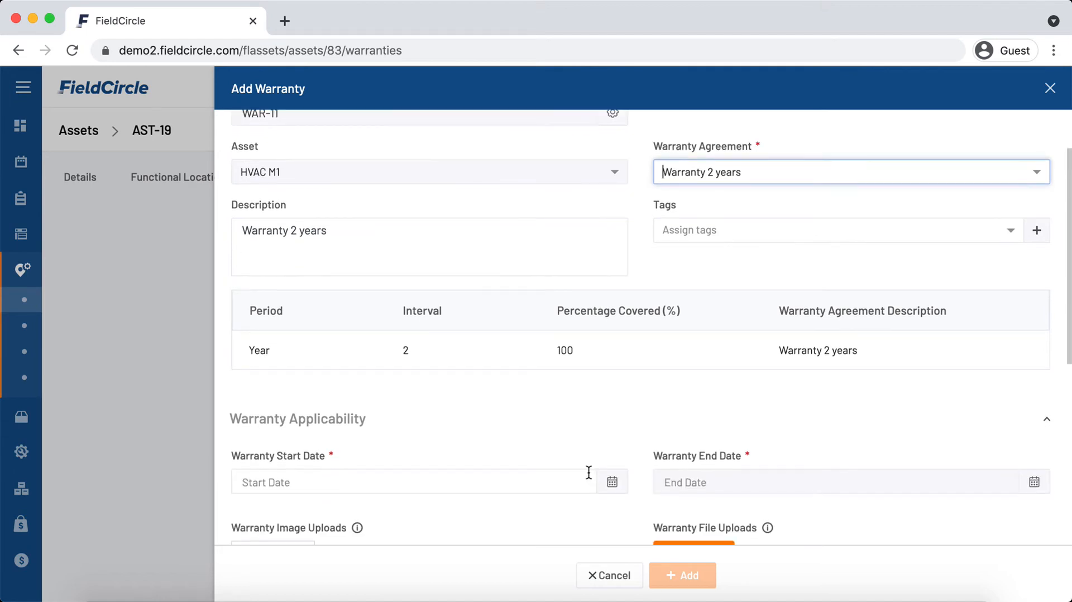
left_click(474, 483)
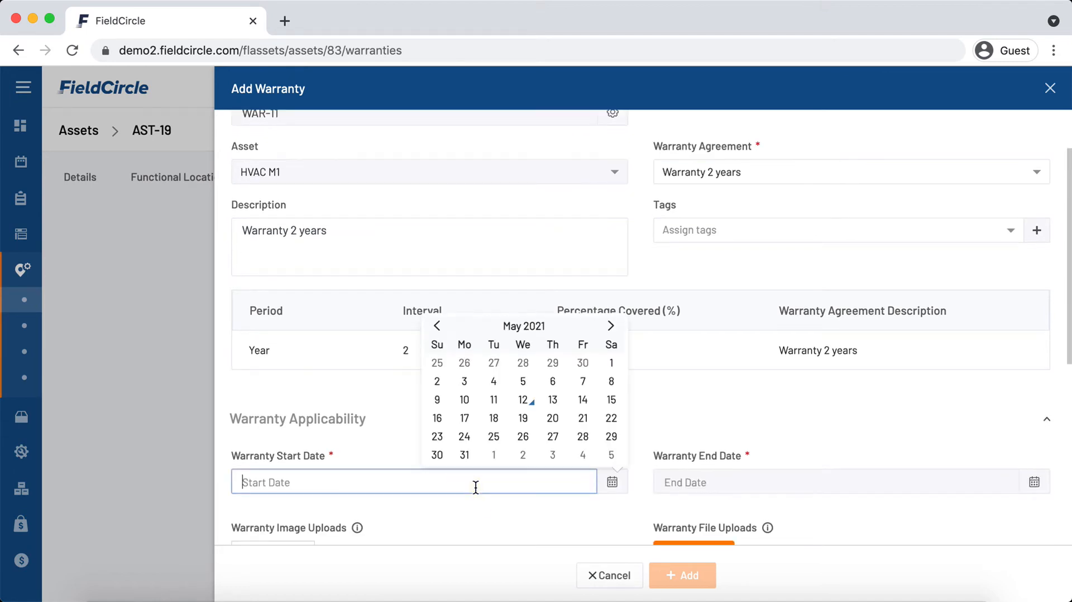
left_click(492, 419)
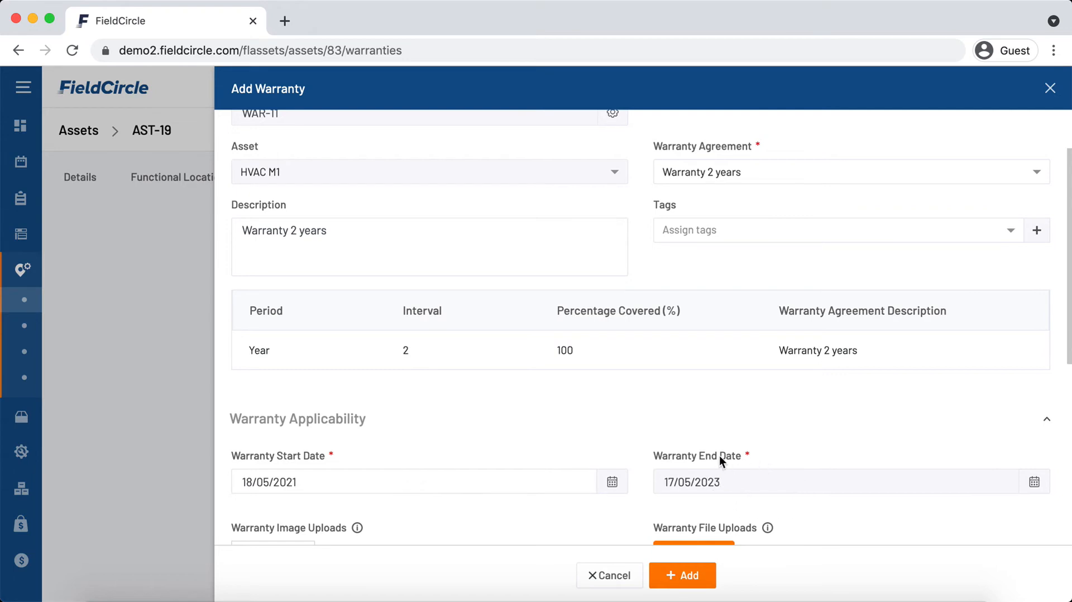
Keep Manufacturer as the warranty provider and add the warranty to the asset.
scroll(793, 428, "down", 3)
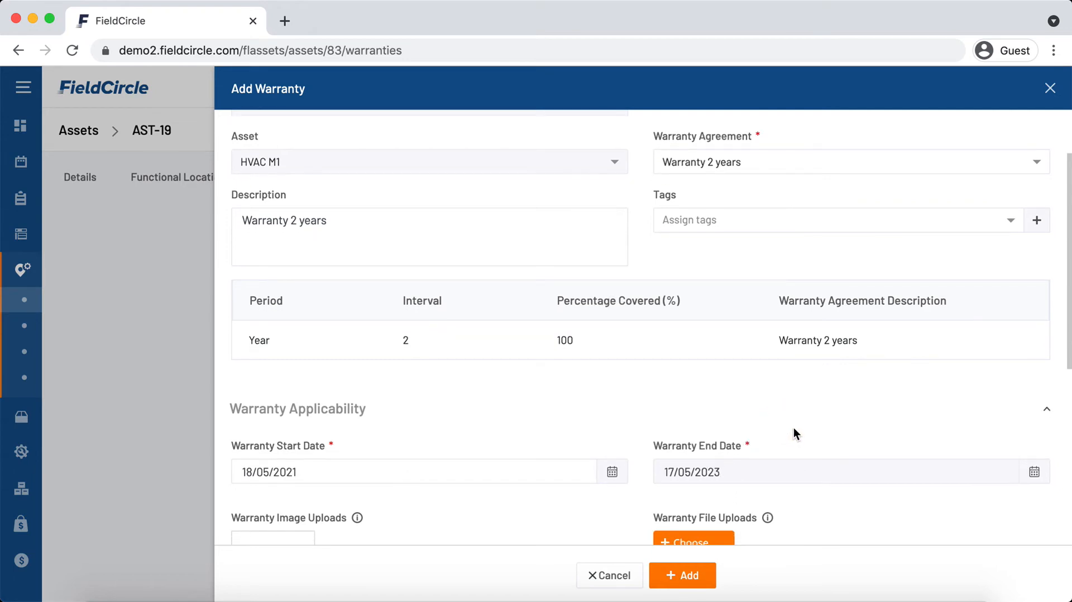
scroll(792, 427, "down", 1)
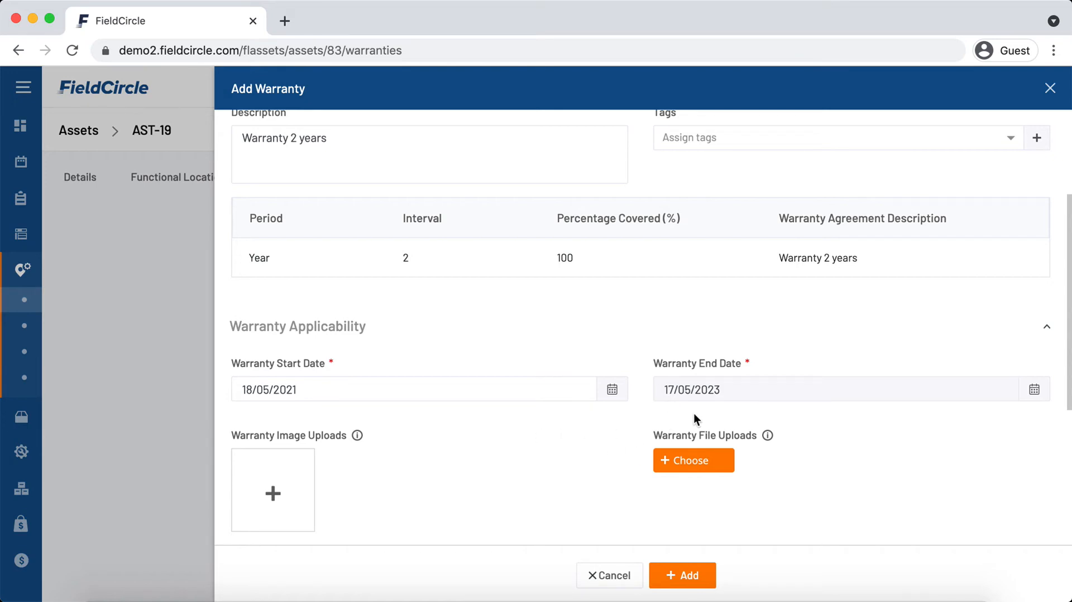
scroll(619, 431, "down", 5)
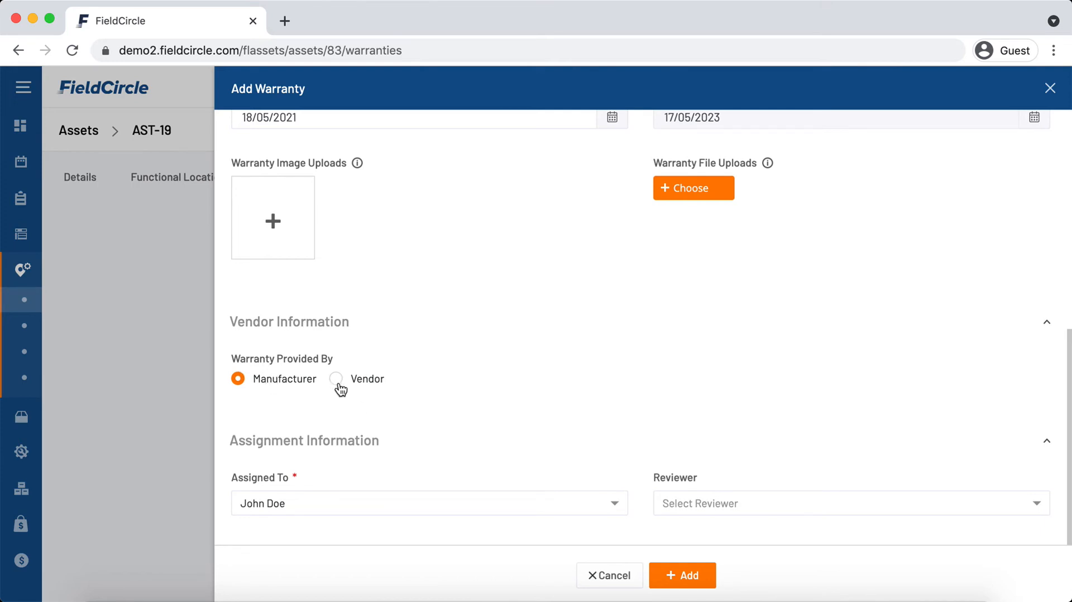
left_click(676, 581)
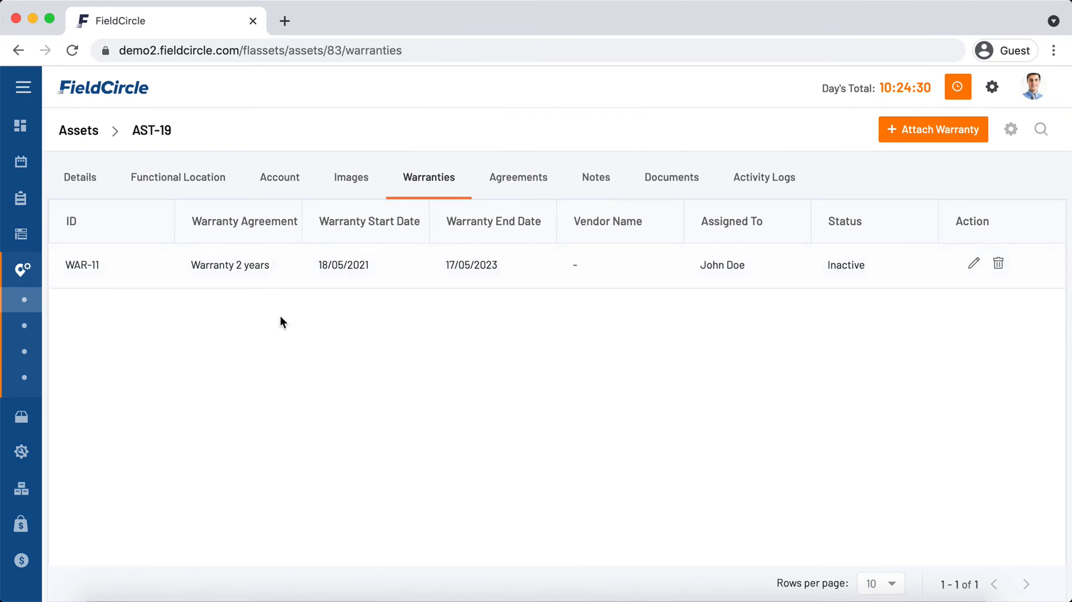
Start attaching an agreement to HVAC M1 and check its functional location and customer choices.
left_click(513, 179)
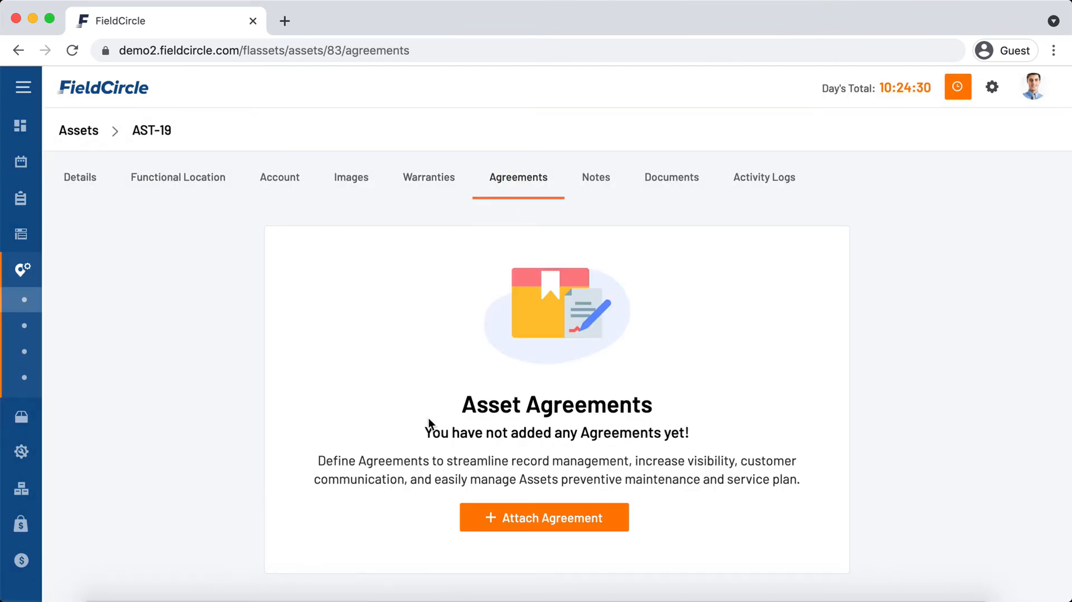
left_click(544, 513)
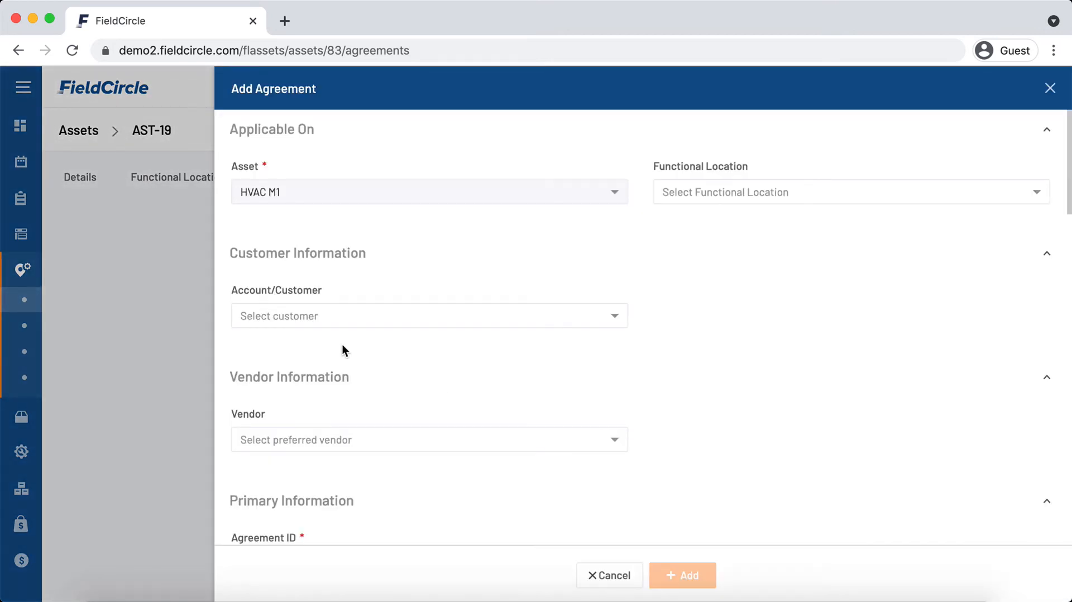
left_click(711, 200)
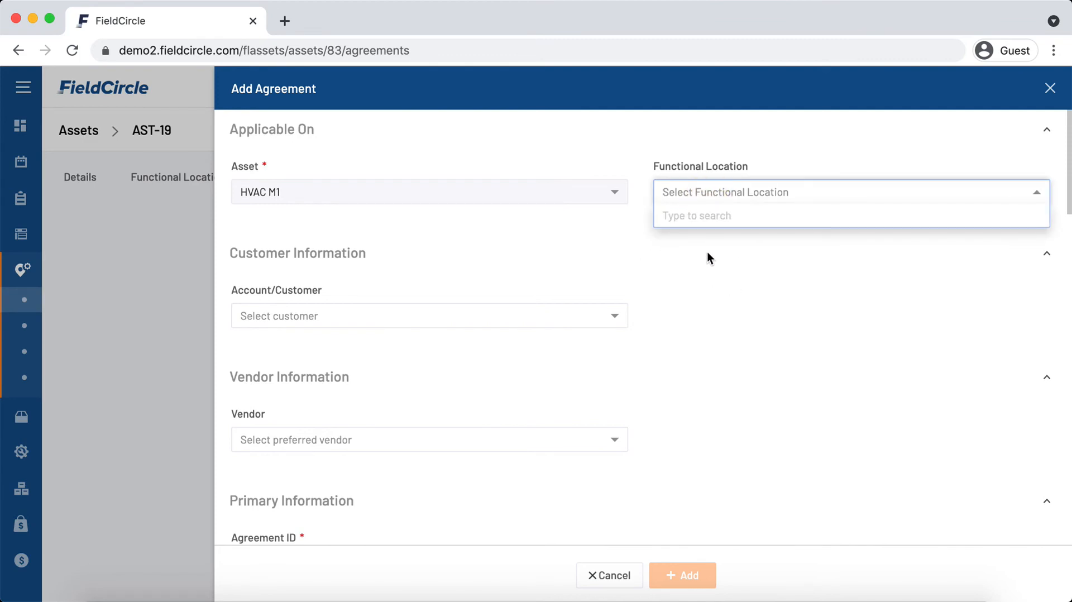
left_click(531, 317)
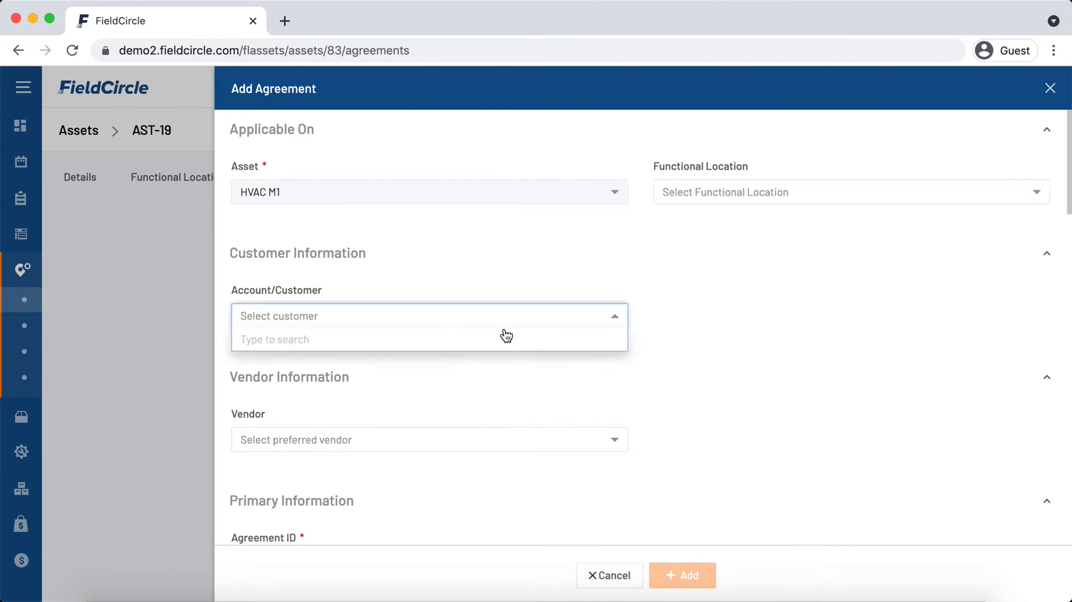
left_click(461, 372)
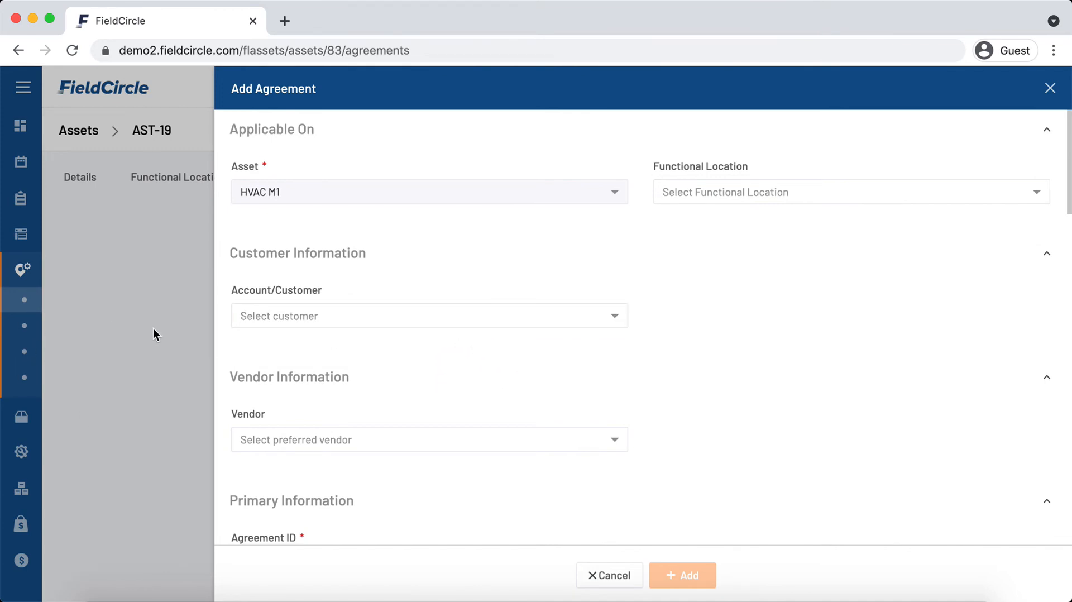
left_click(550, 373)
Set the agreement type to AMC 180 days.
scroll(549, 366, "down", 3)
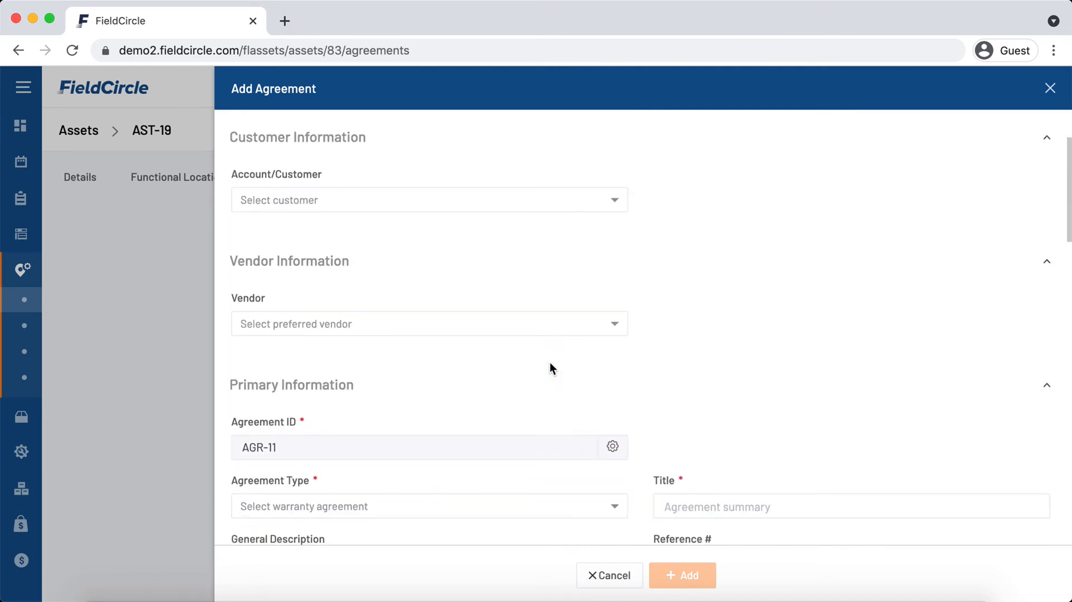
scroll(550, 368, "down", 3)
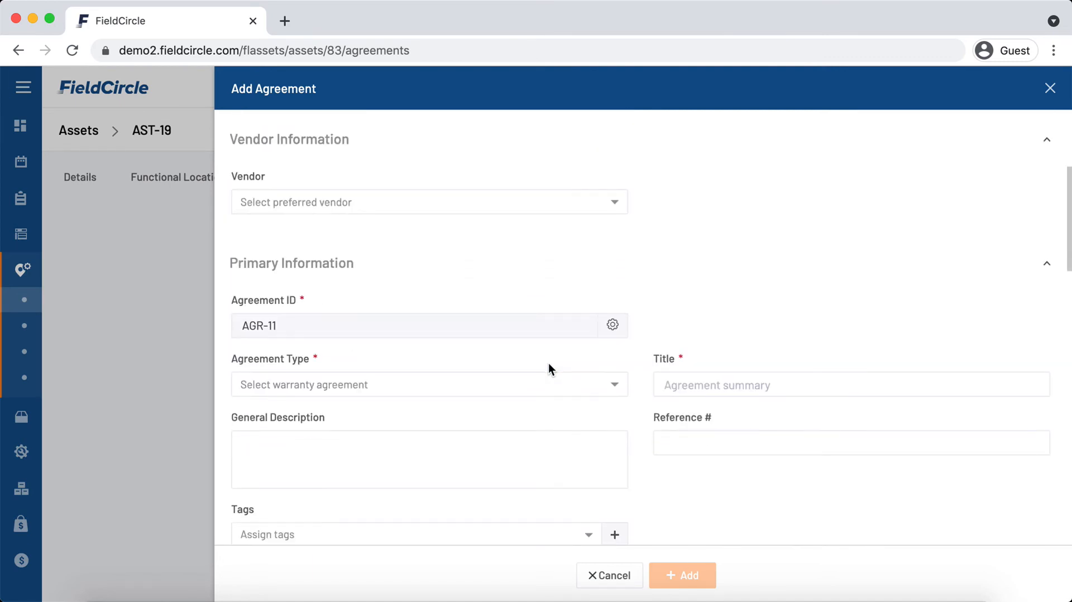
left_click(534, 383)
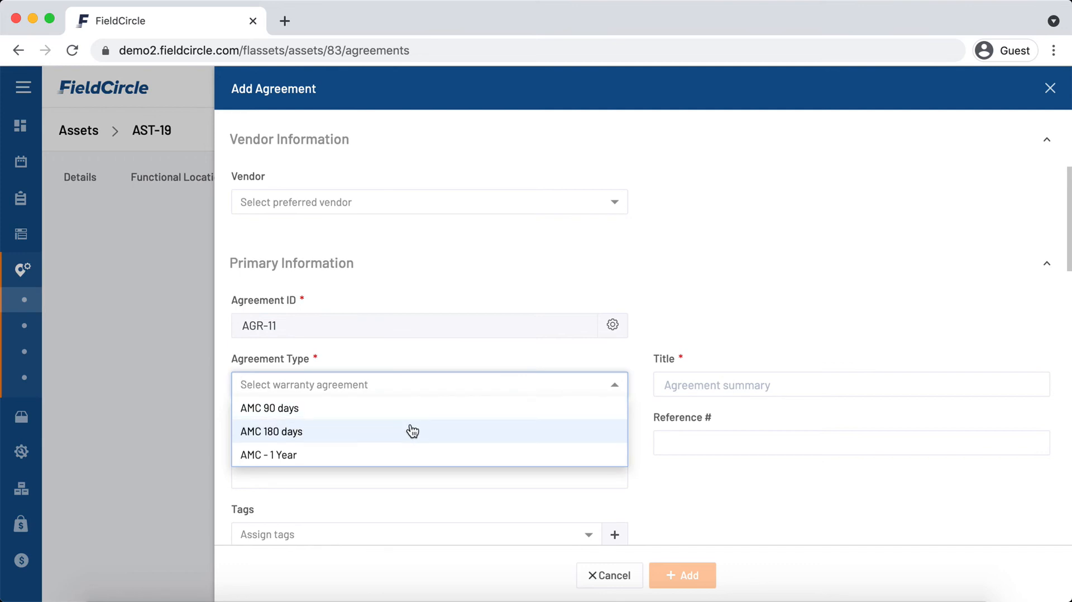
left_click(283, 438)
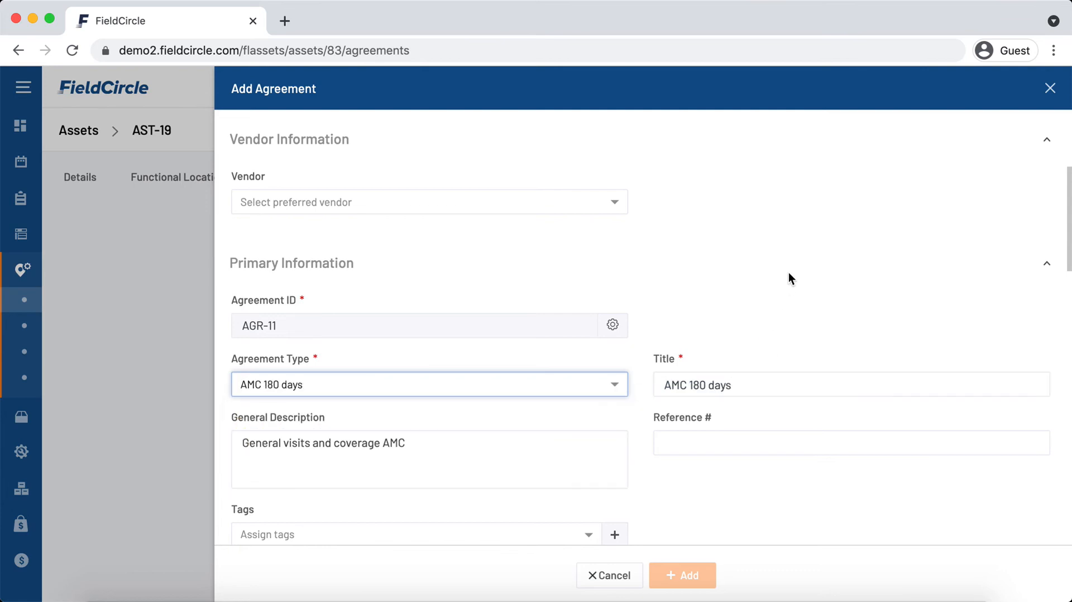
Examine the AMC 180 days agreement's duration, terms and conditions, covered inspections and service jobs, contract value and assignment details.
scroll(789, 277, "down", 5)
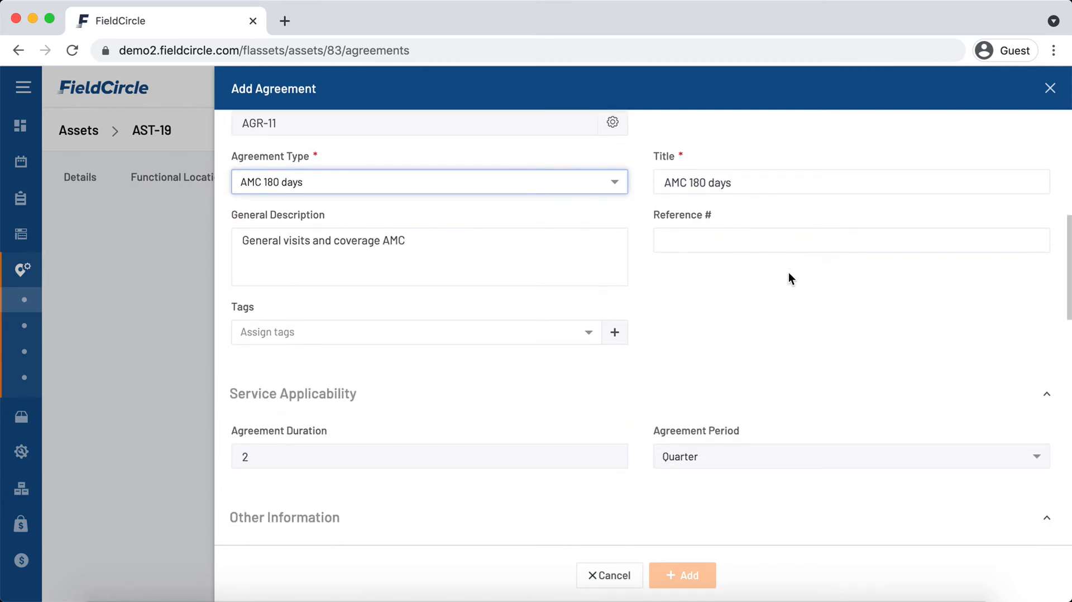
scroll(614, 429, "down", 3)
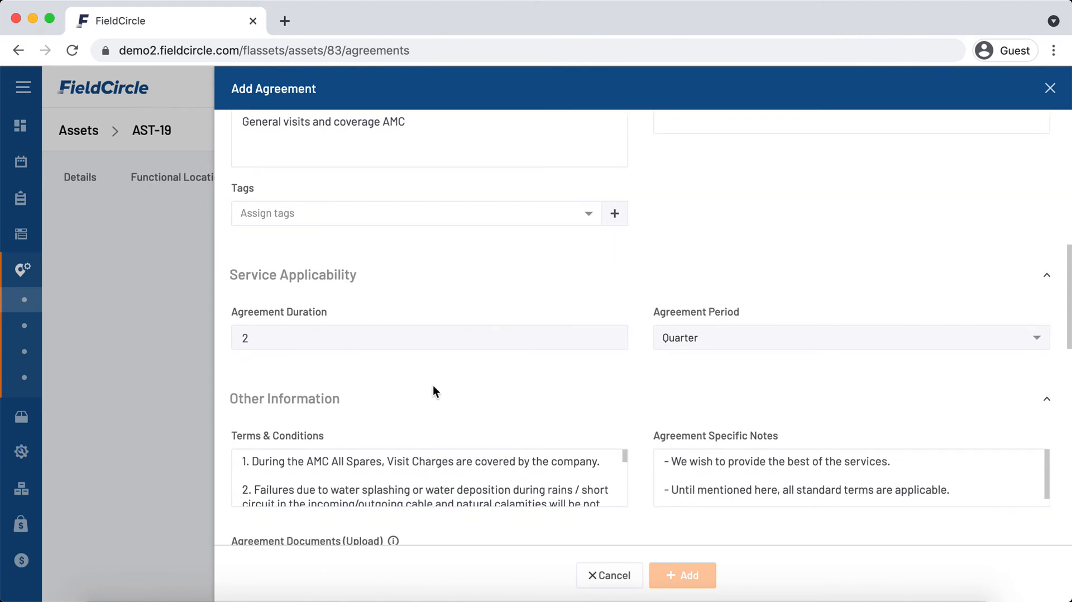
scroll(435, 391, "down", 5)
scroll(435, 392, "down", 1)
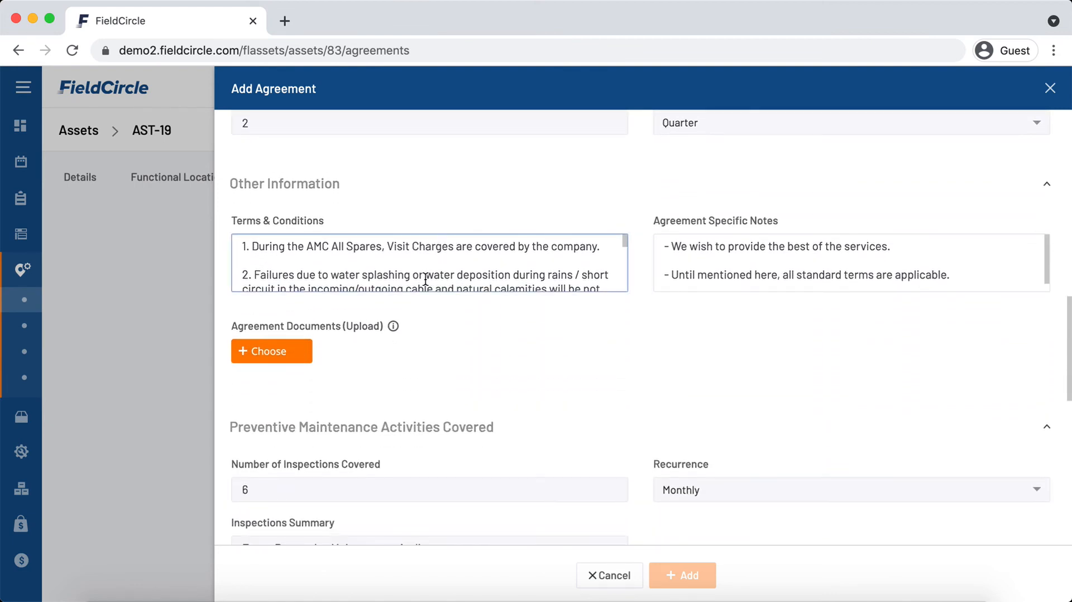
scroll(595, 322, "down", 7)
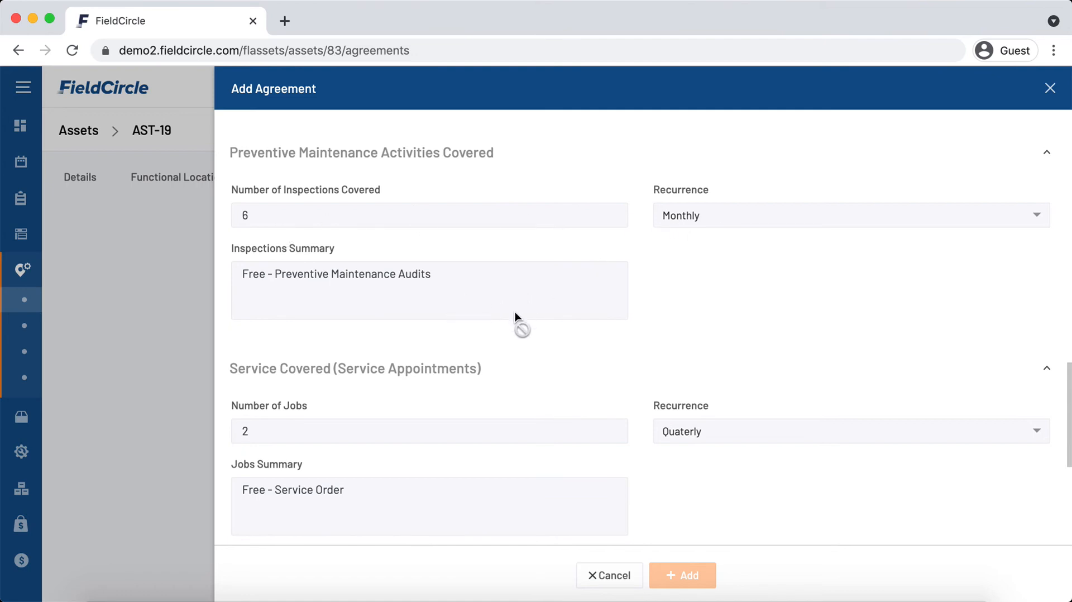
scroll(419, 332, "down", 5)
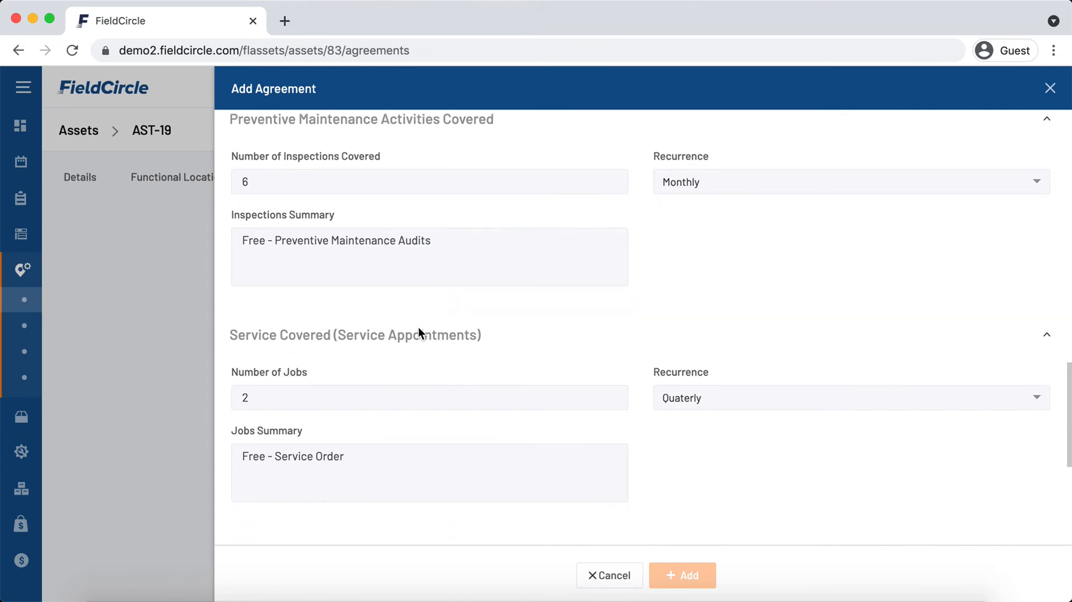
scroll(418, 329, "down", 1)
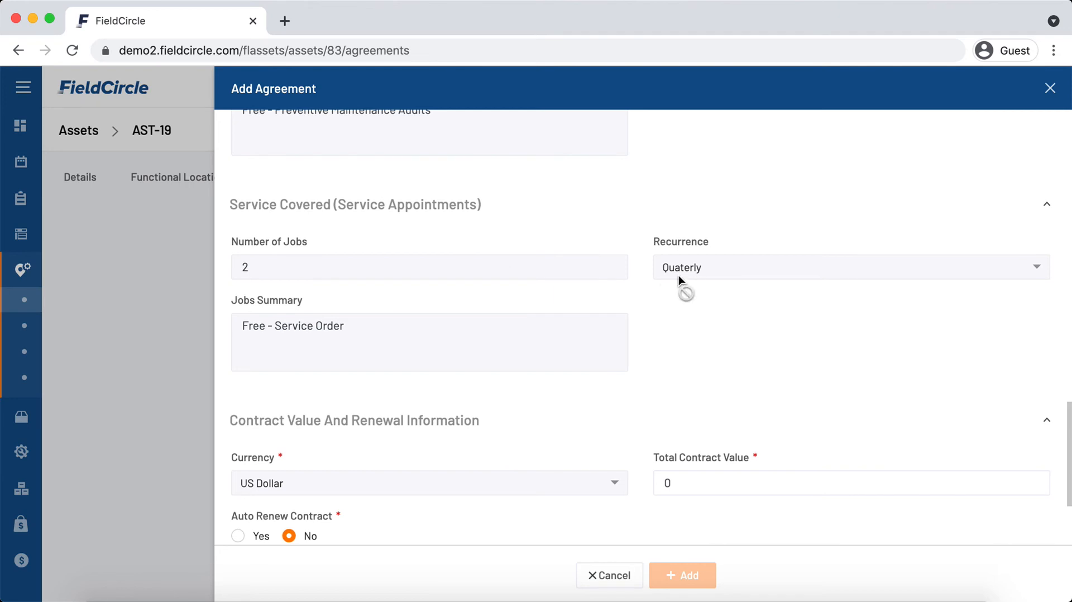
scroll(694, 327, "down", 6)
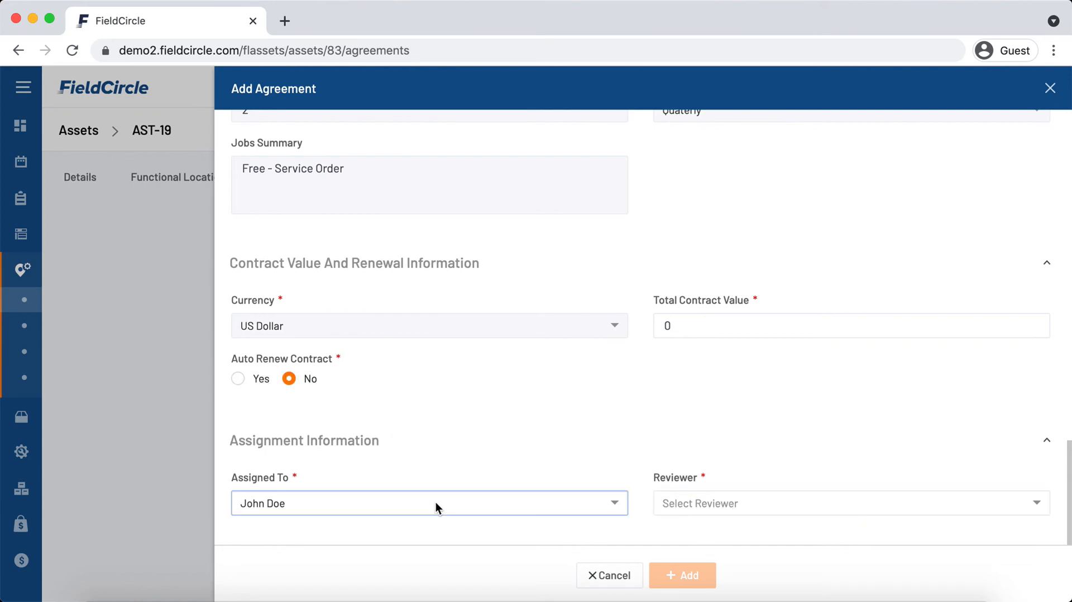
Check the available reviewers for the agreement and leave the agreement form without adding it.
left_click(681, 503)
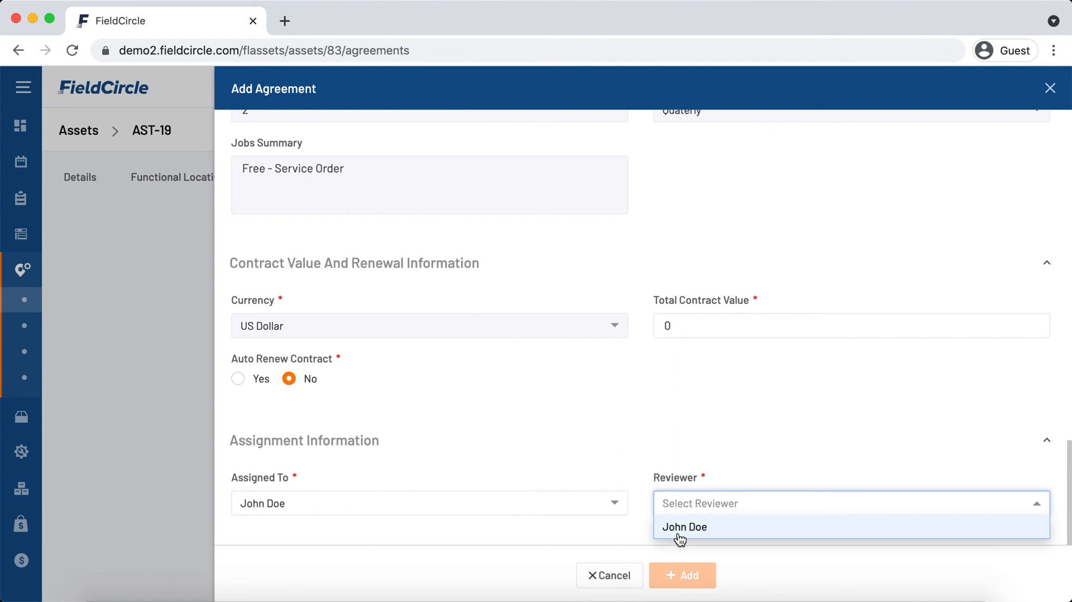
left_click(146, 416)
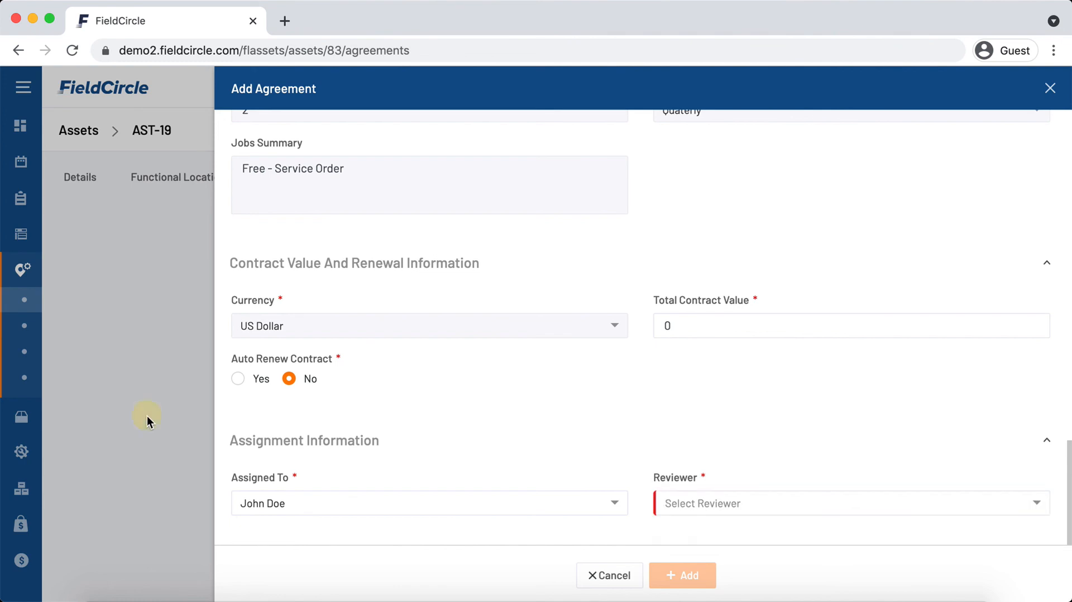
left_click(146, 415)
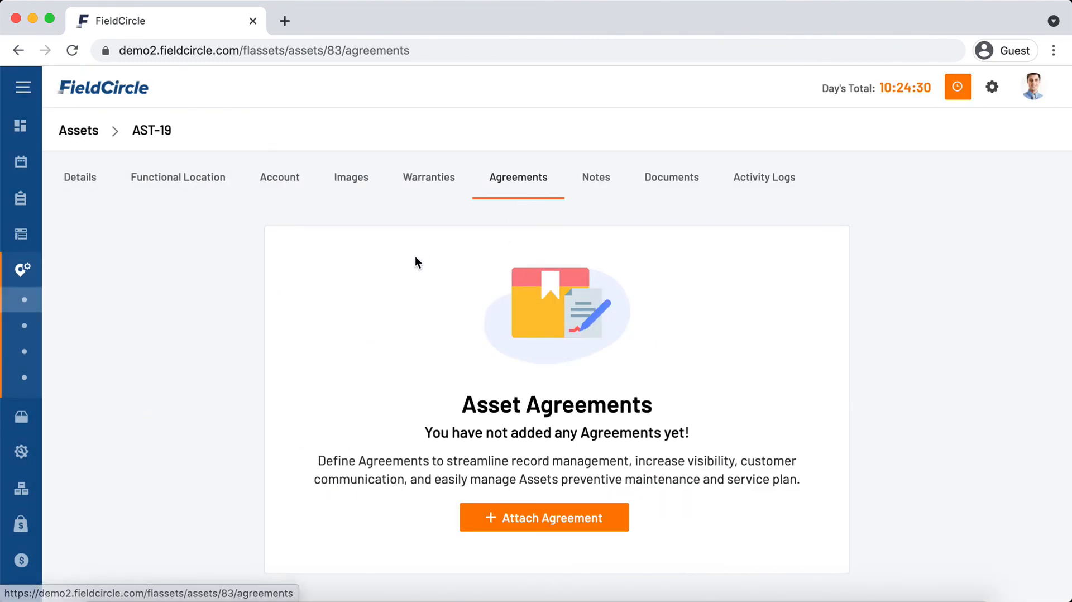
Look through the asset's notes, documents and activity logs.
left_click(602, 187)
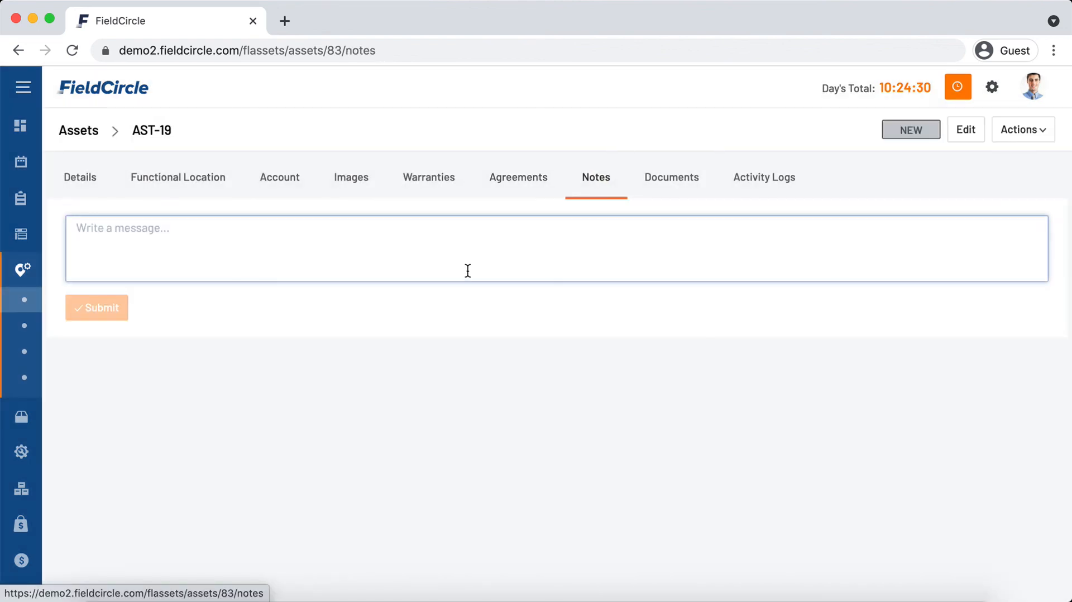
left_click(674, 179)
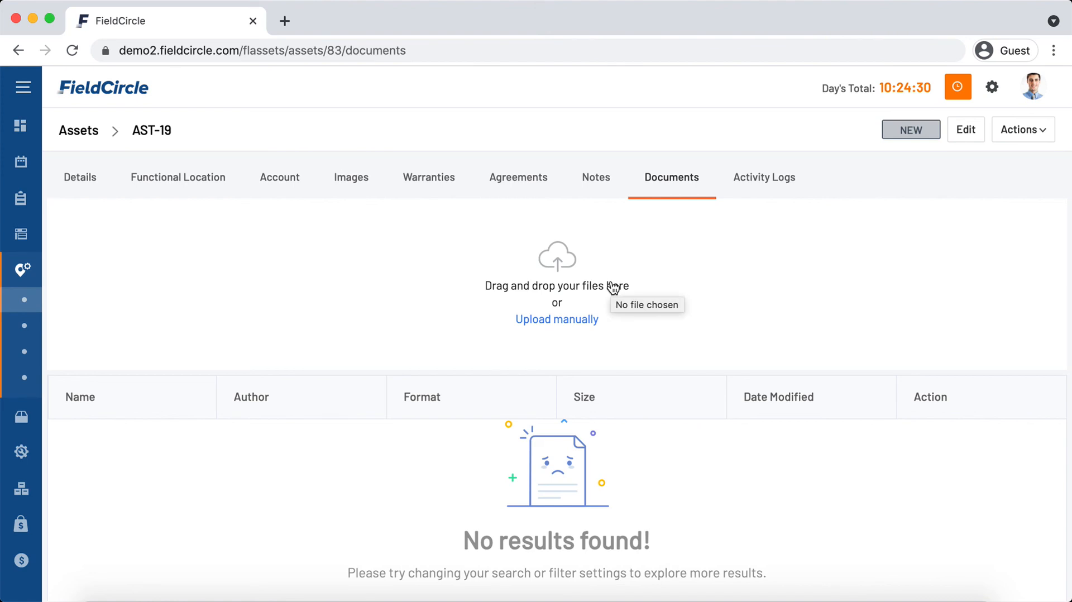
left_click(761, 179)
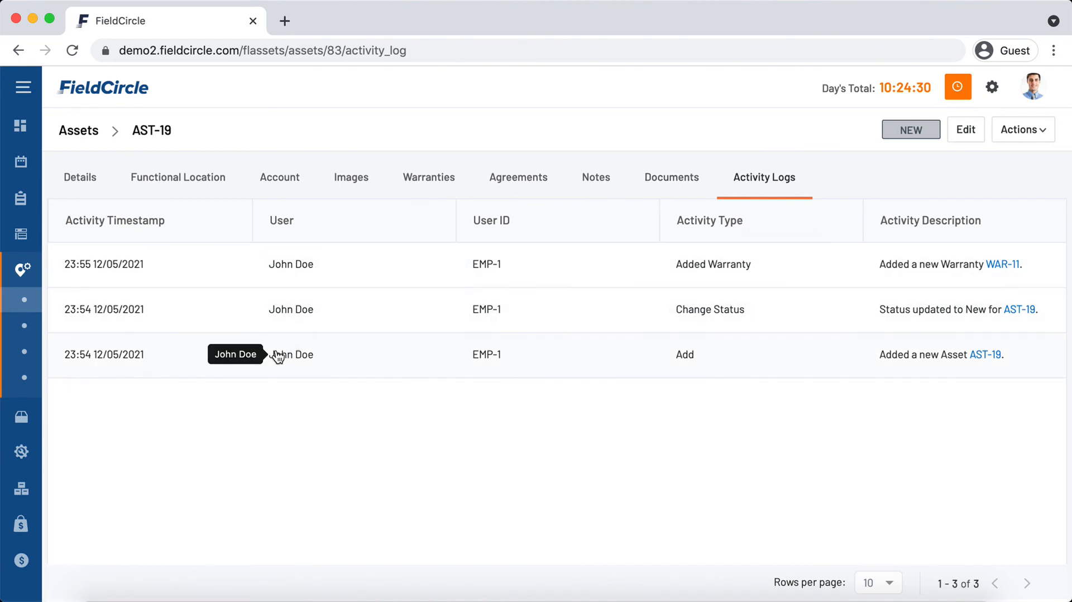
mouse_move(65, 356)
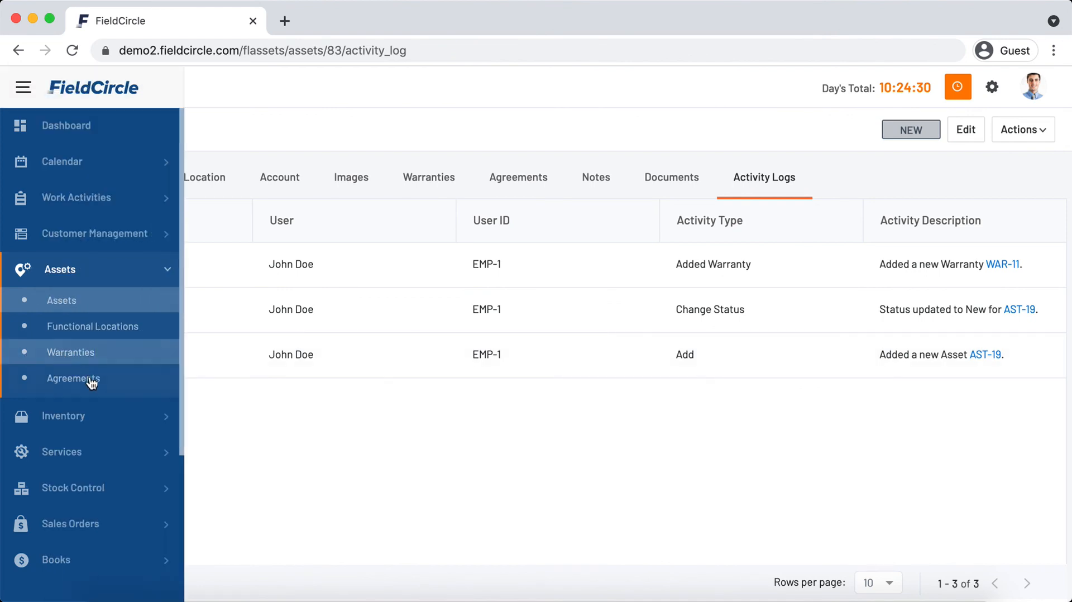